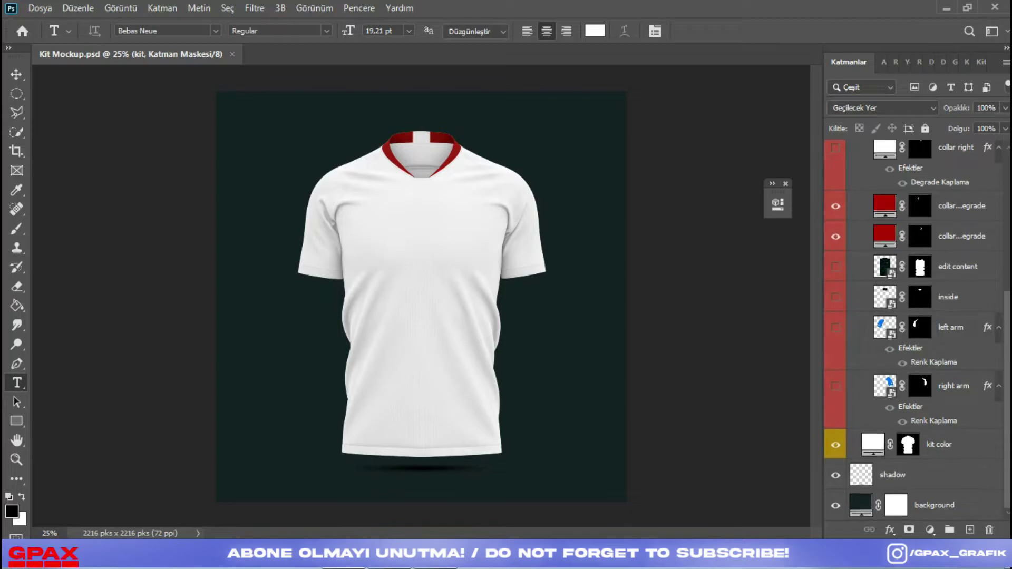
Step: Change the kit color fill layer from white to a dark grey
double_click(873, 444)
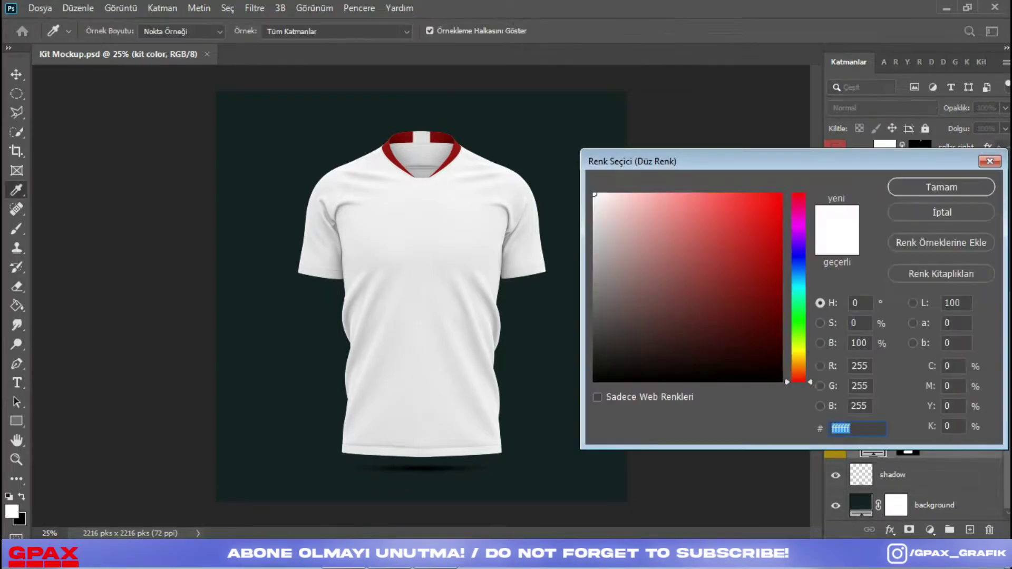
left_click(613, 326)
left_click_drag(613, 326, 596, 335)
key("Return")
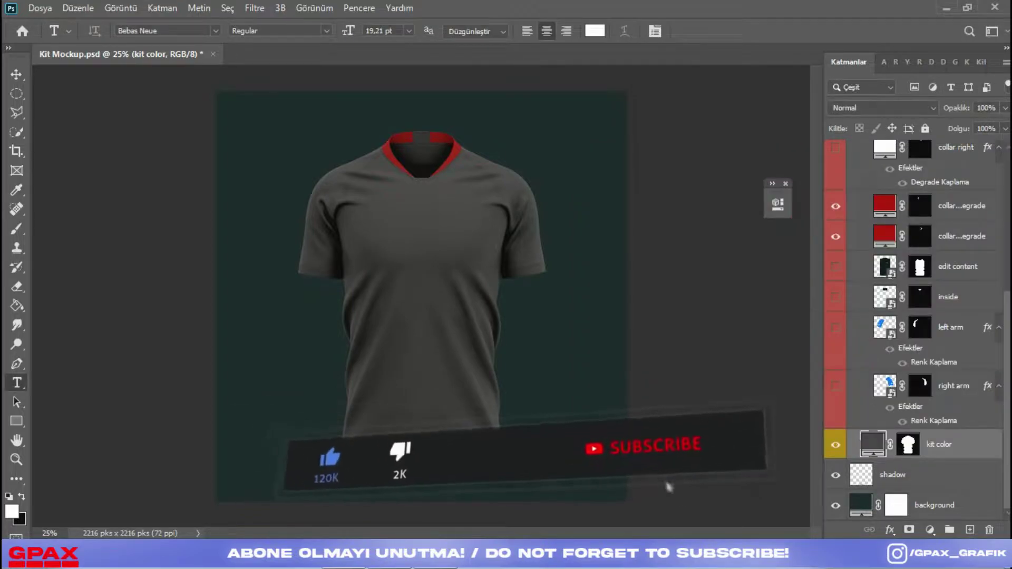
Step: Make the gold gradient collar left and collar right layers visible
scroll(912, 327, "up", 1)
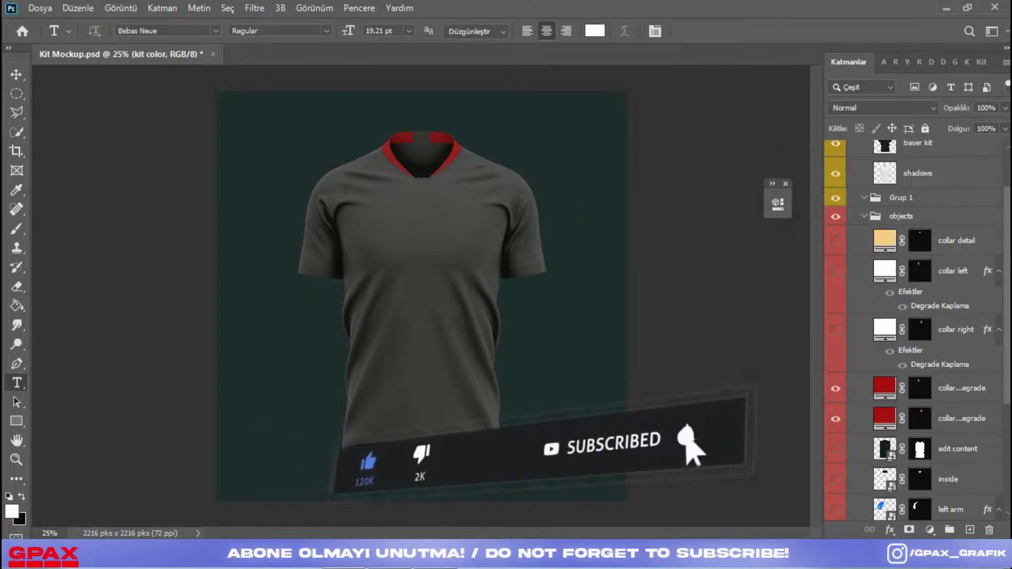
left_click(835, 271)
left_click(903, 364)
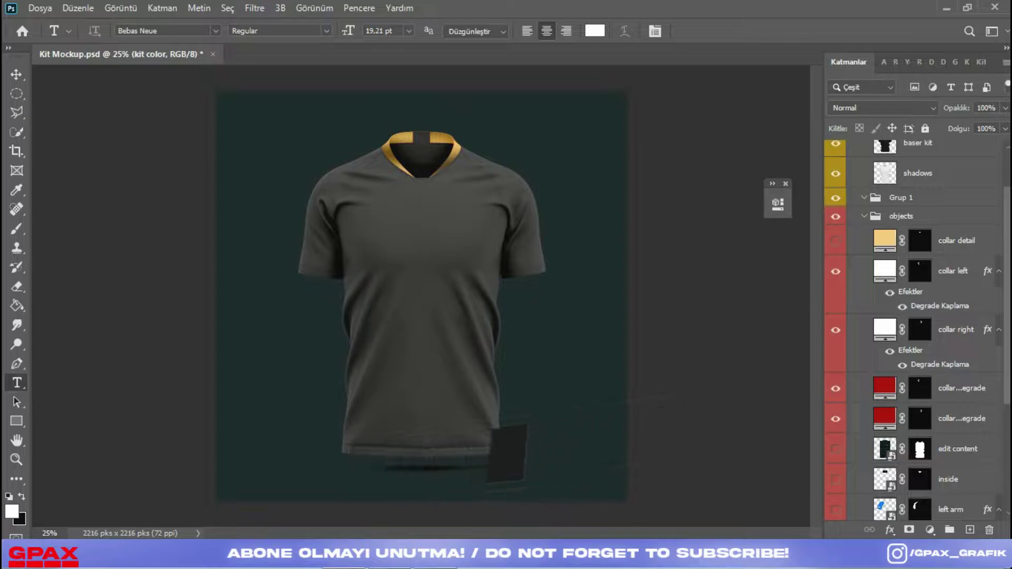
Step: Examine the collar left layer's fill colour and the stop colours of its gold gradient overlay without changing them
double_click(885, 271)
key("Return")
key("t")
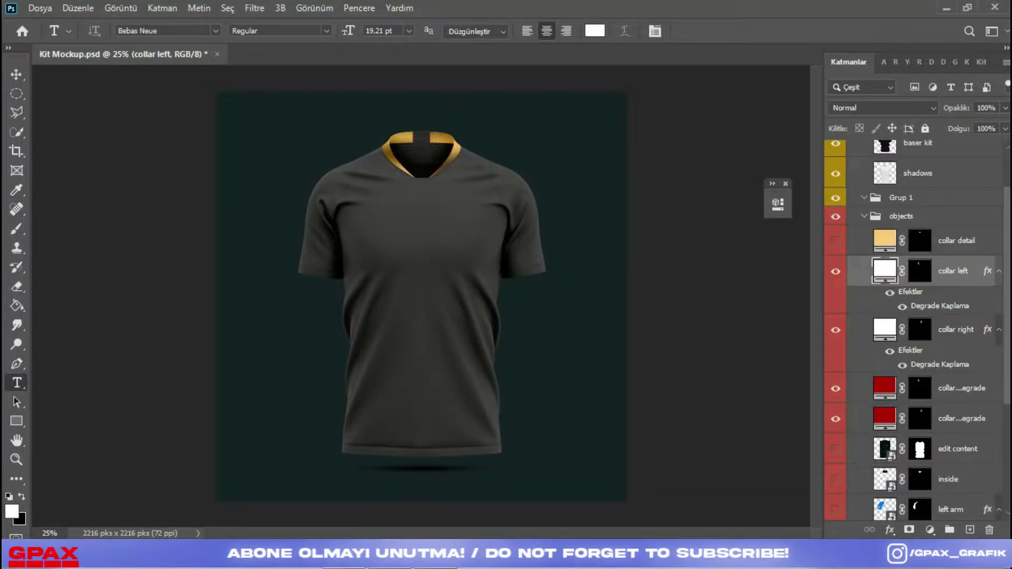
double_click(939, 307)
left_click(605, 268)
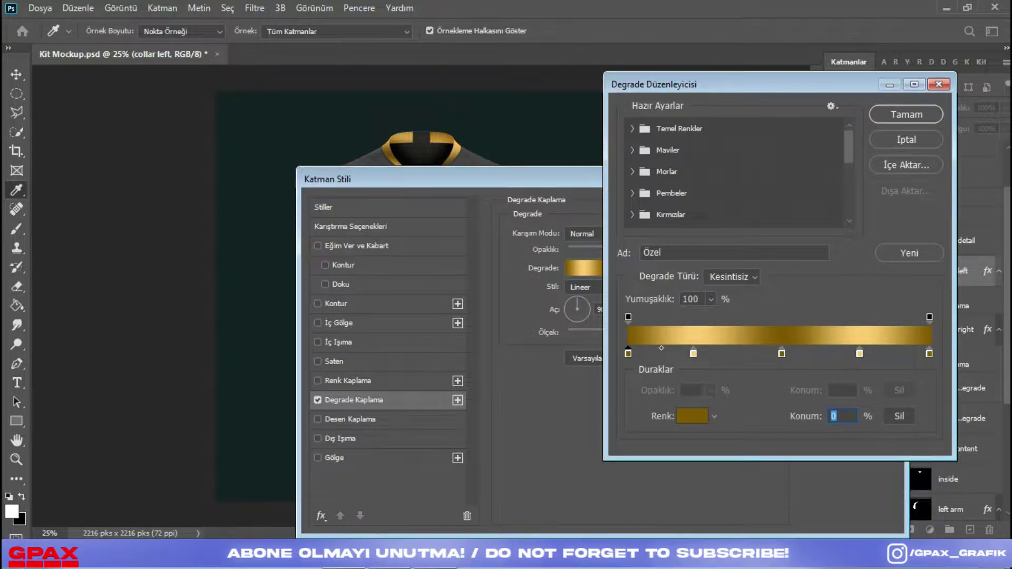
left_click(692, 416)
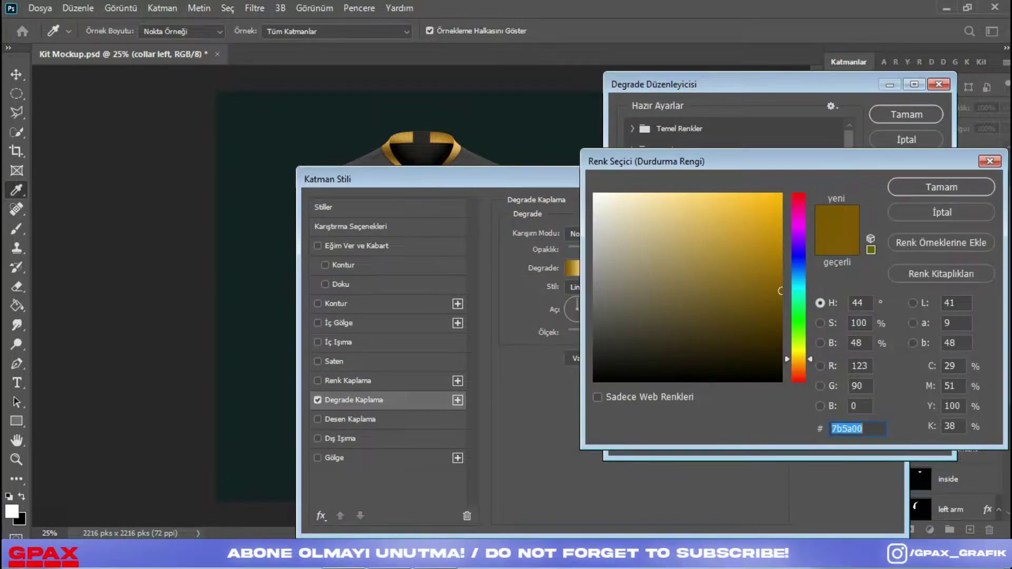
key("Return")
left_click(692, 416)
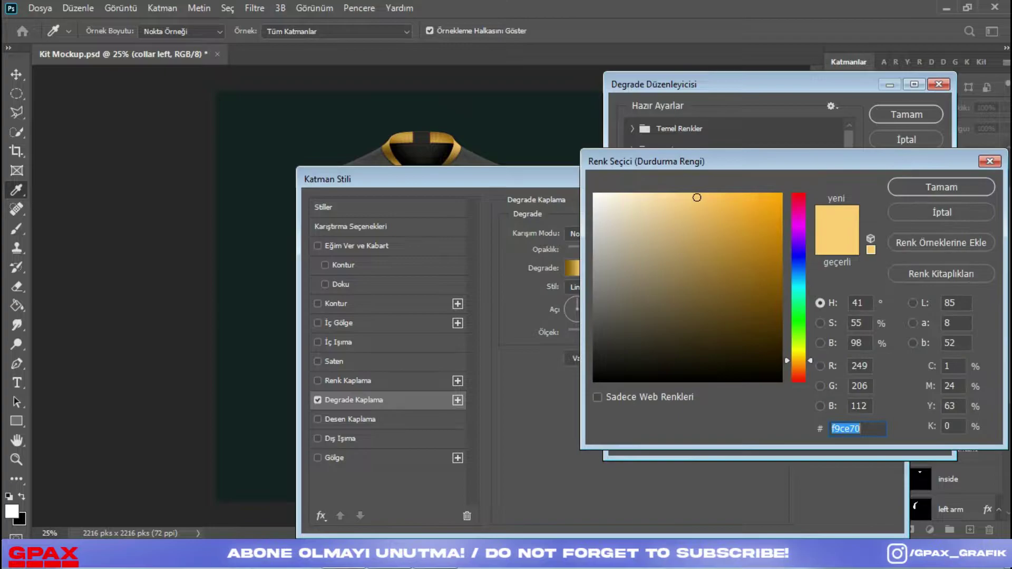
key("Return")
key("Return")
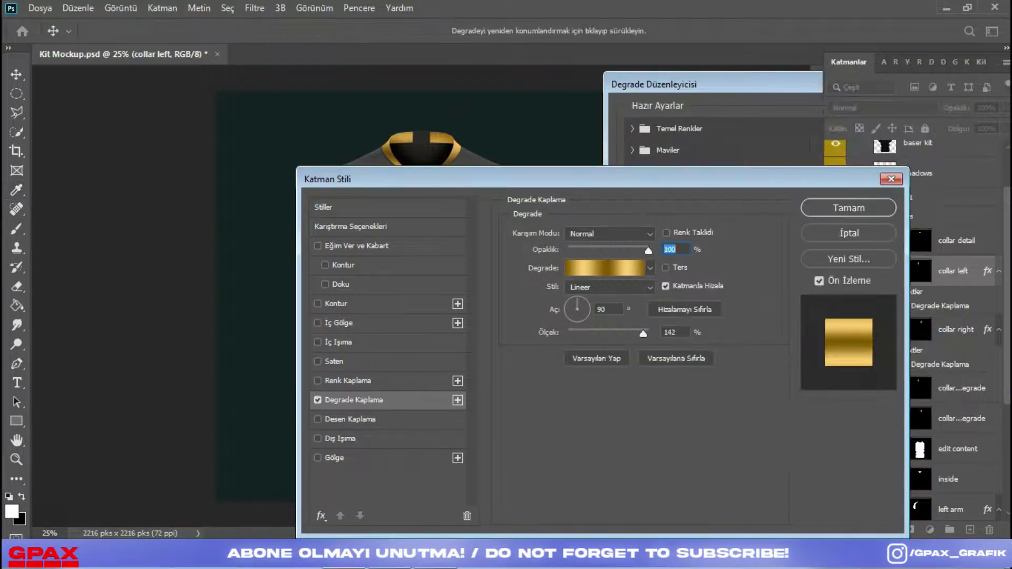
key("Return")
key("t")
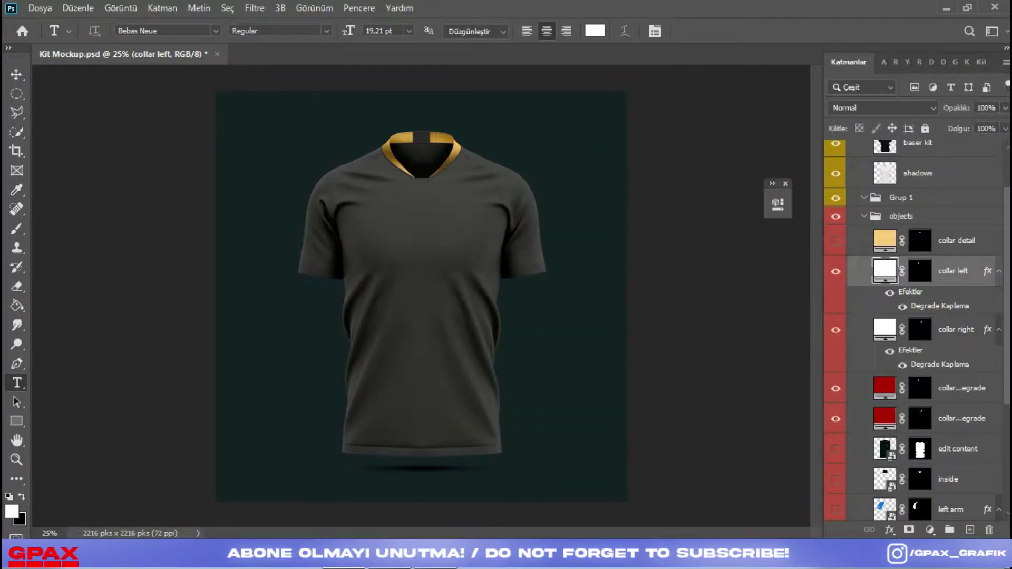
Step: Place the Adidas, FC Bayern, Qatar Airways and Telekom logo image files as layers above Grup 1
scroll(917, 330, "up", 3)
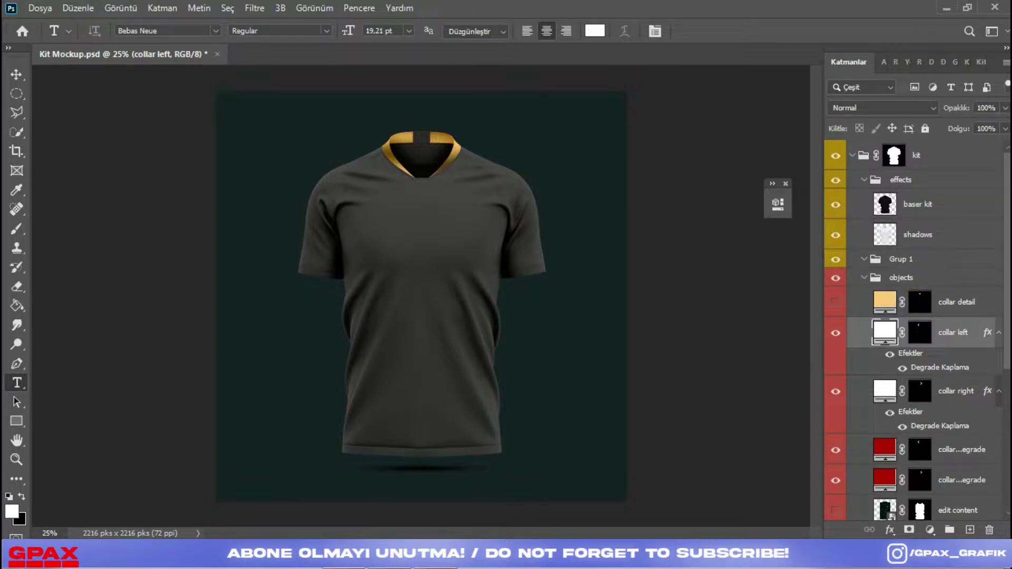
left_click(901, 260)
left_click(434, 568)
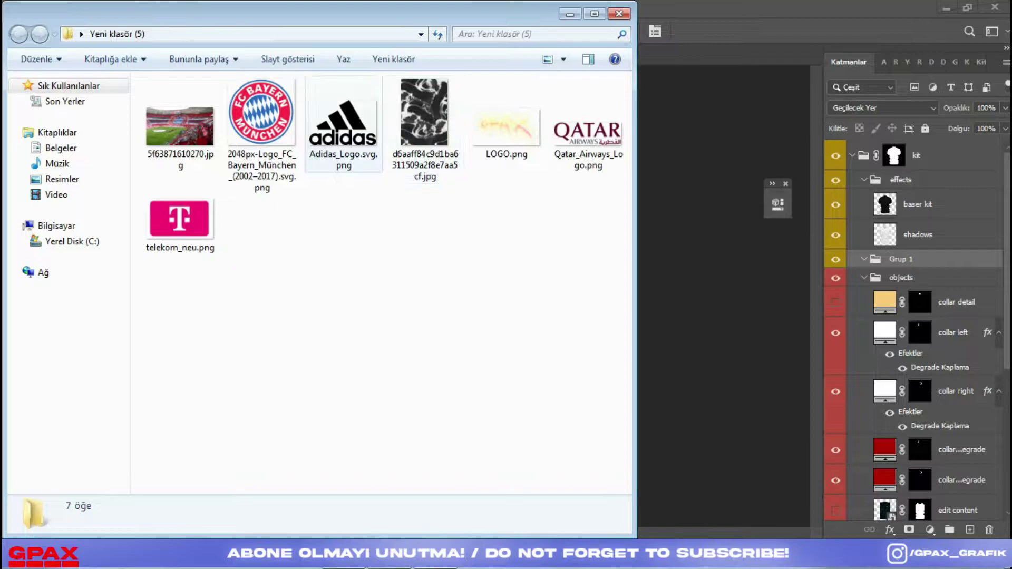
left_click(344, 124)
left_click(262, 116, "ctrl")
left_click(588, 132, "ctrl")
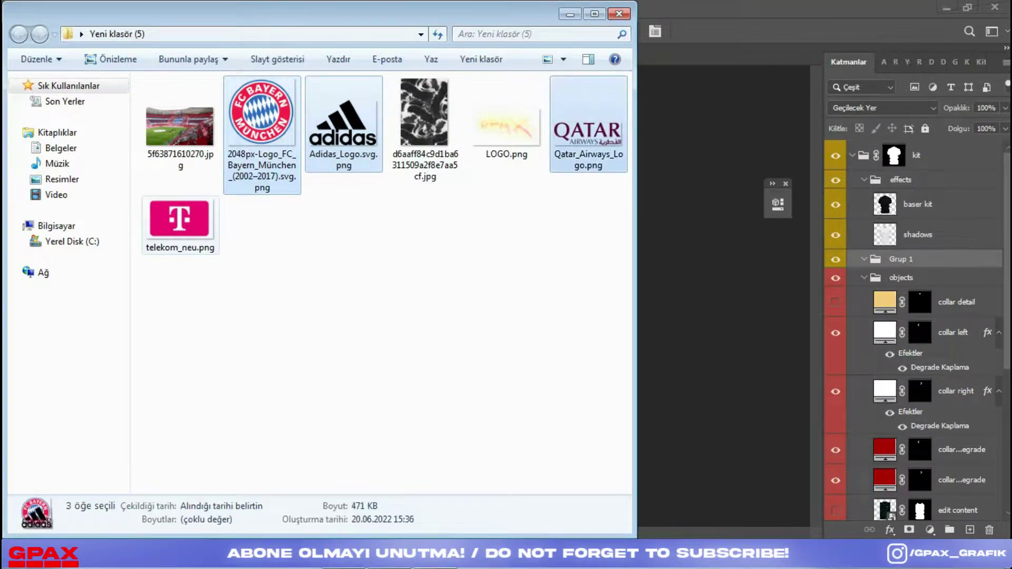
left_click(180, 222, "ctrl")
left_click_drag(180, 221, 722, 295)
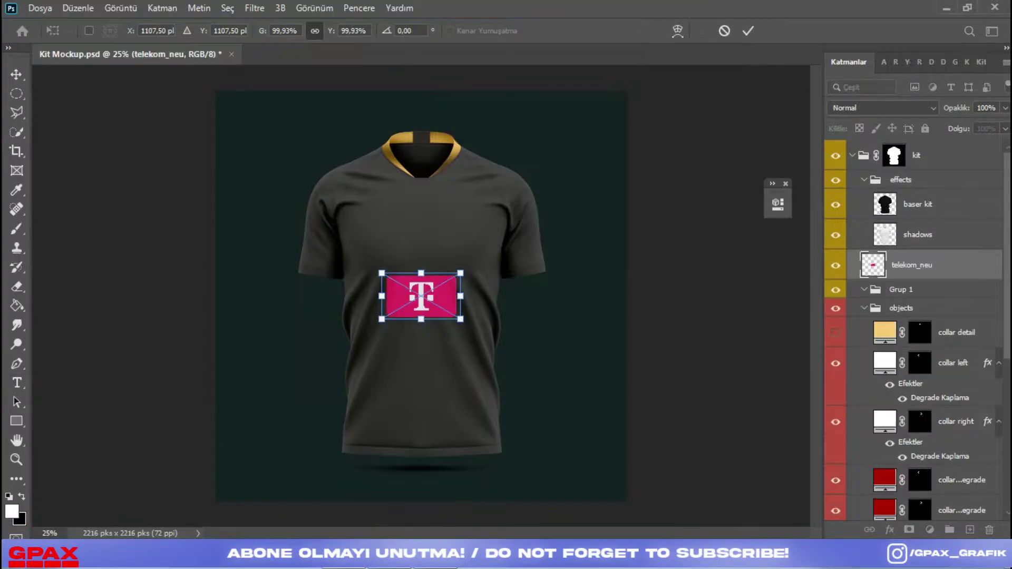
key("Return")
key("Return")
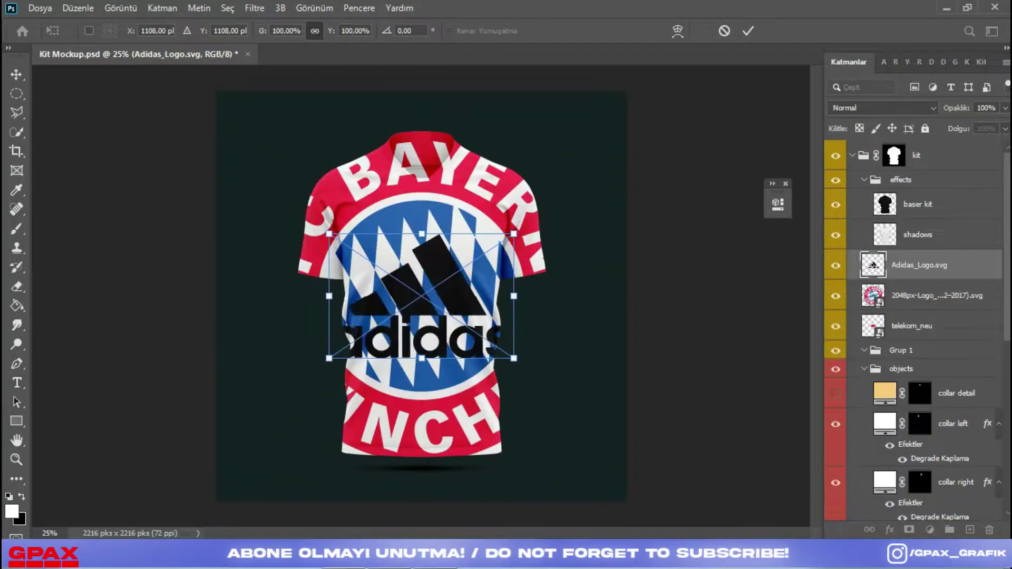
key("Return")
key("Return")
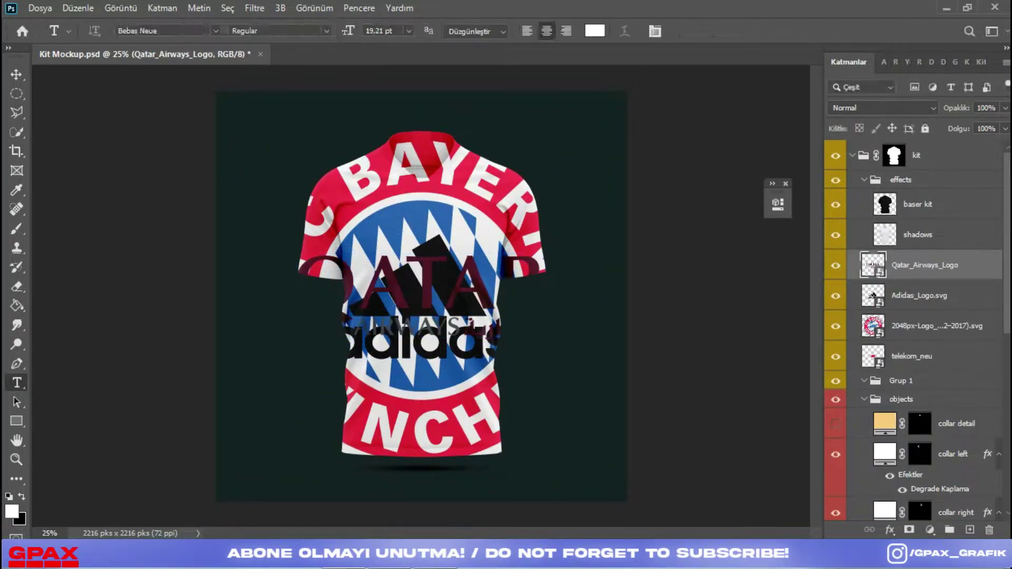
Step: Duplicate the four placed logo layers and delete the copies
left_click(927, 296, "shift")
left_click(927, 326, "shift")
left_click(927, 356, "shift")
right_click(914, 356)
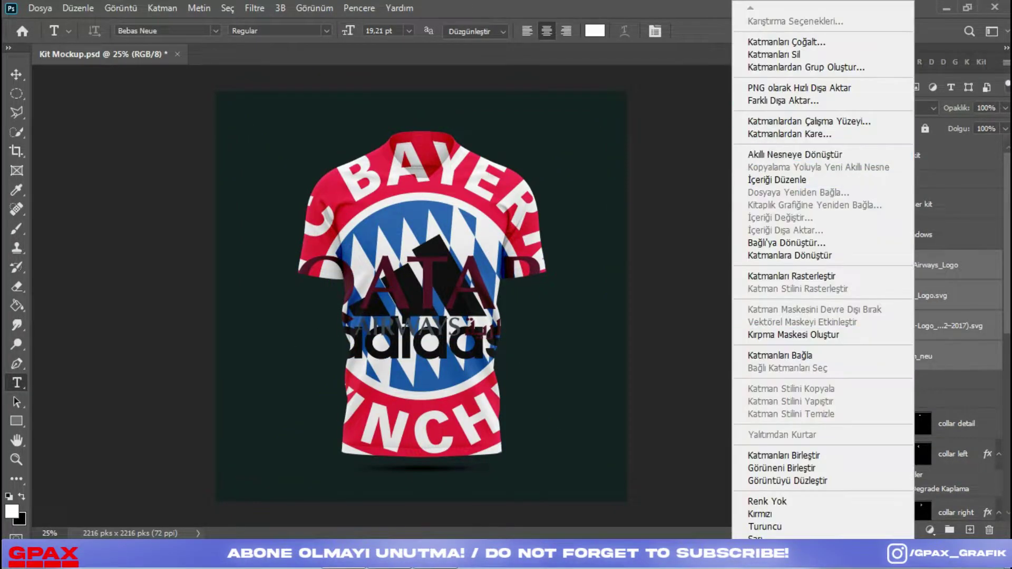
left_click(785, 42)
key("Return")
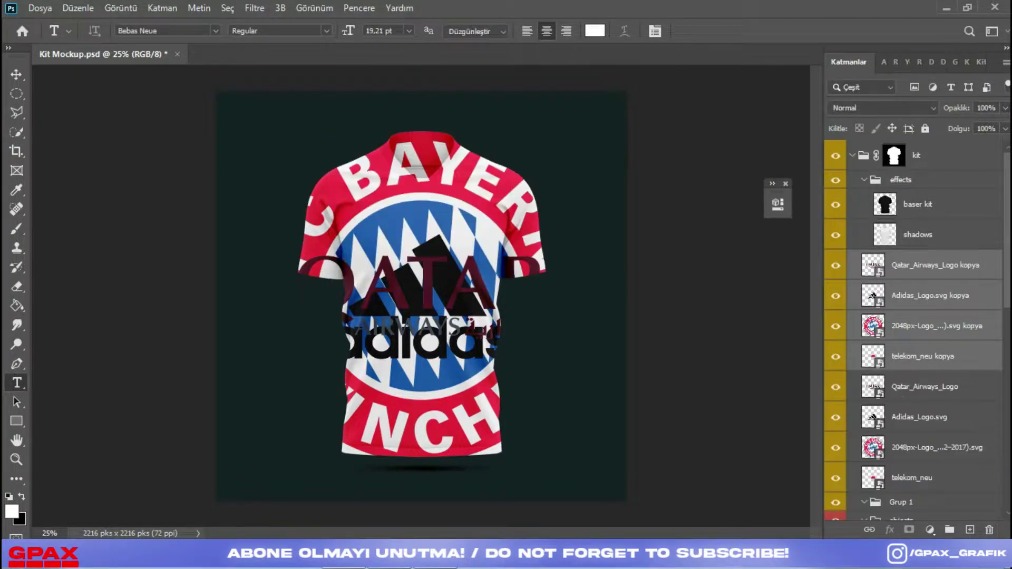
right_click(898, 326)
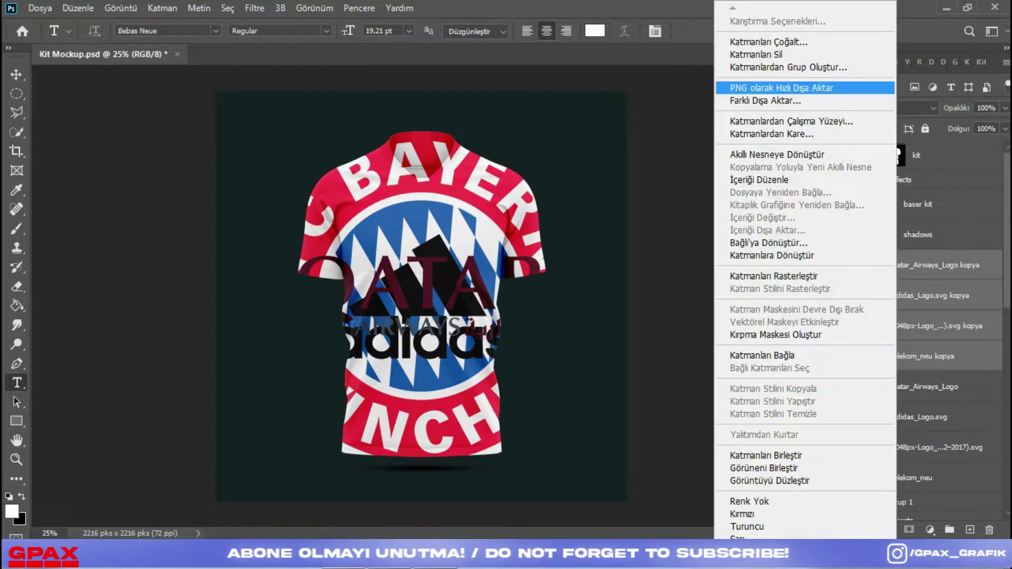
left_click(785, 55)
Step: Rasterize the Qatar Airways, Adidas, FC Bayern and Telekom logo layers
left_click(928, 296, "shift")
left_click(928, 325, "shift")
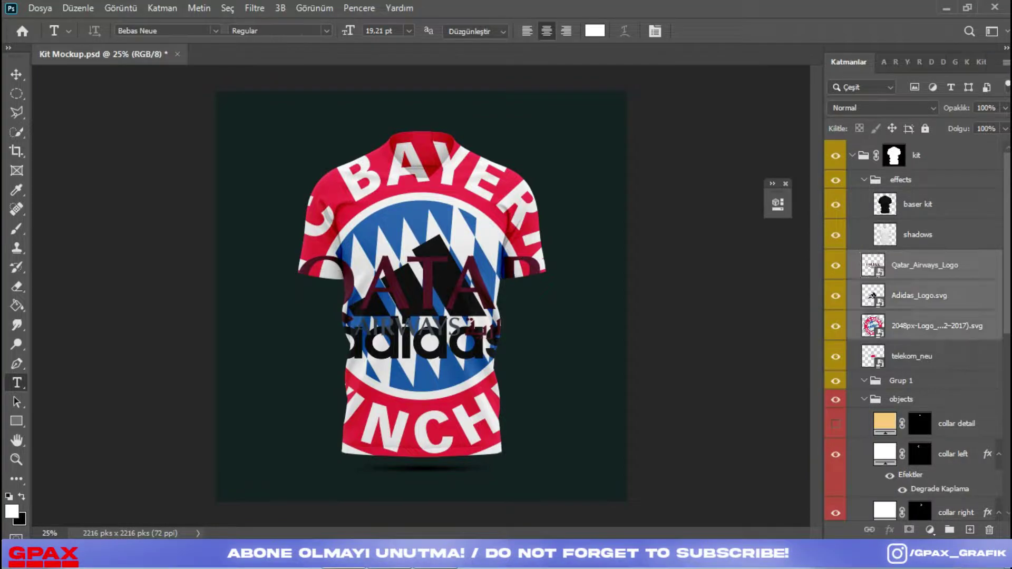
left_click(928, 357, "shift")
right_click(917, 356)
left_click(787, 275)
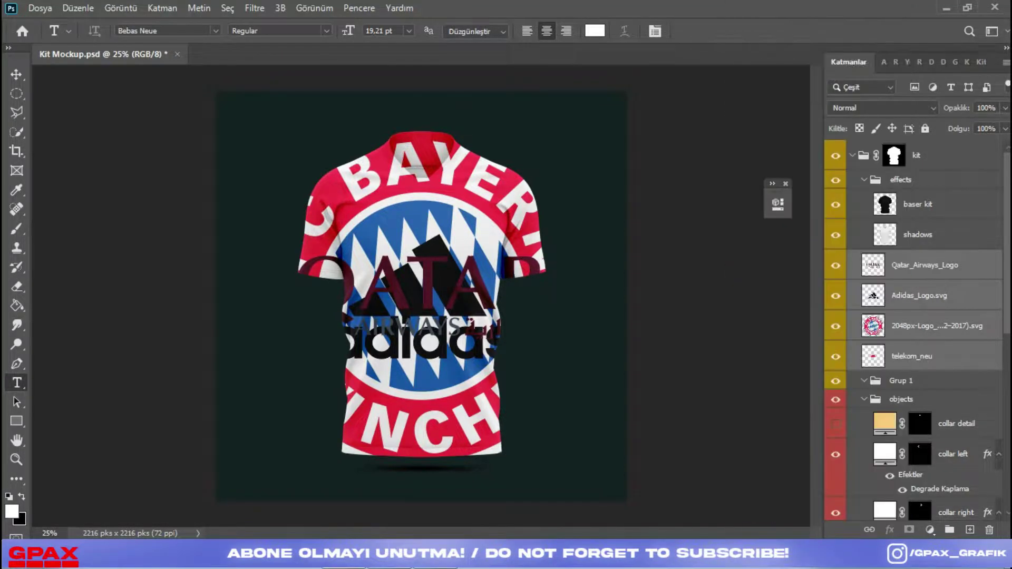
Step: Hide the Qatar Airways, Adidas and FC Bayern logos and enlarge the centred Telekom logo to about 197%
left_click(835, 296)
left_click(835, 326)
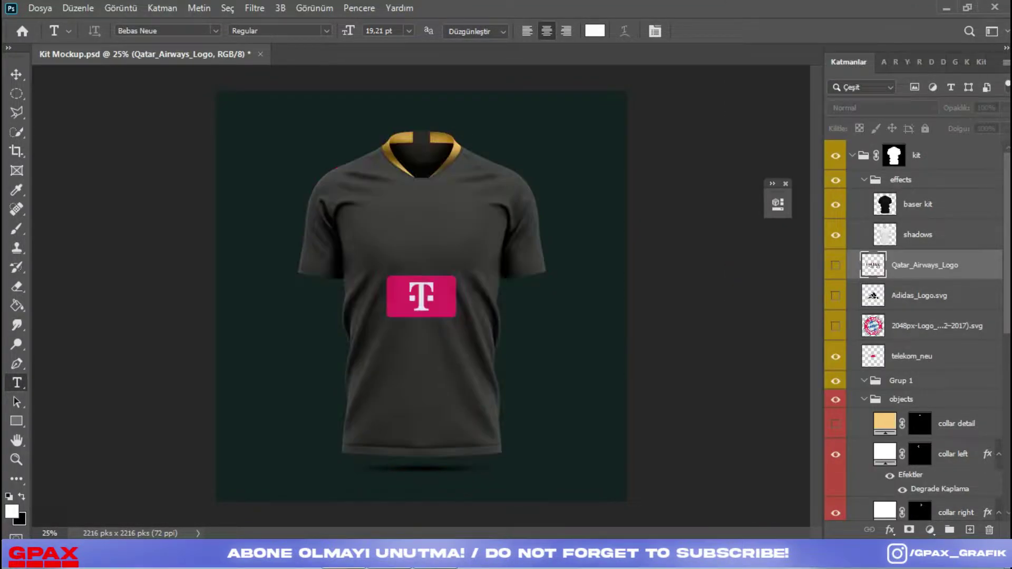
left_click(912, 356)
key("ctrl+t")
left_click_drag(456, 275, 490, 255)
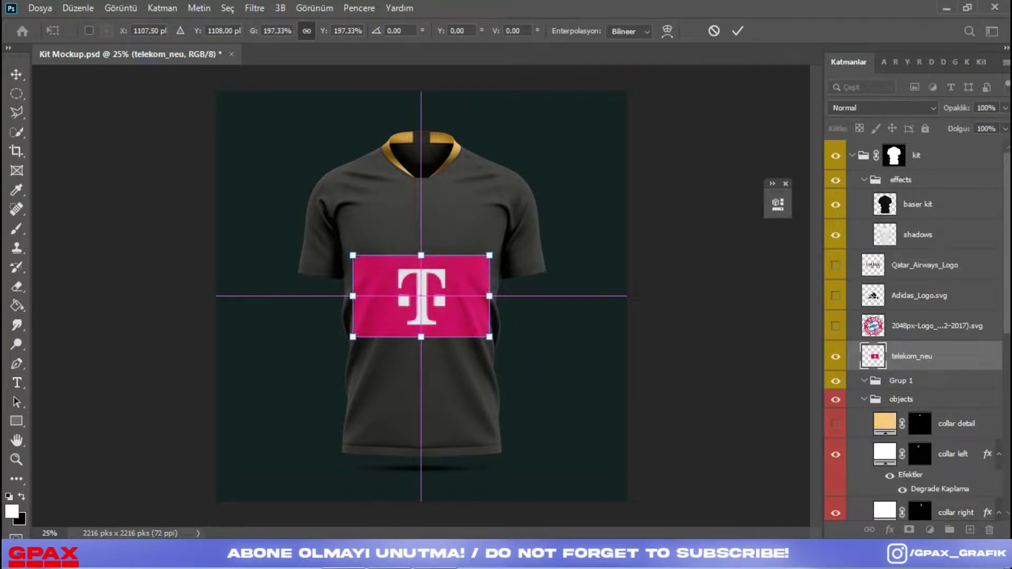
key("t")
Step: Erase the magenta background and its leftover border around the Telekom T with the Magic Eraser
right_click(928, 356)
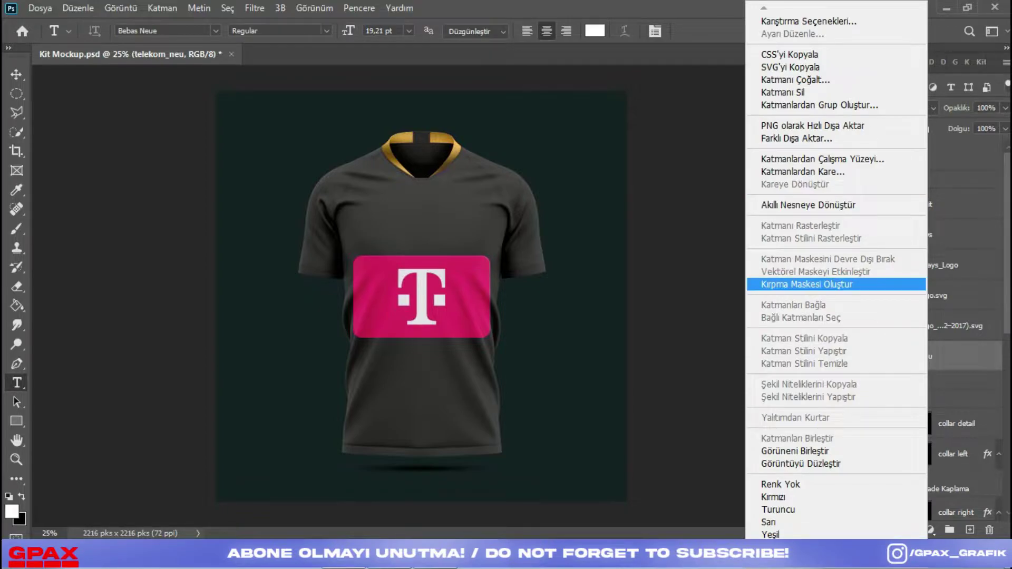
left_click(806, 284)
key("e")
right_click(17, 286)
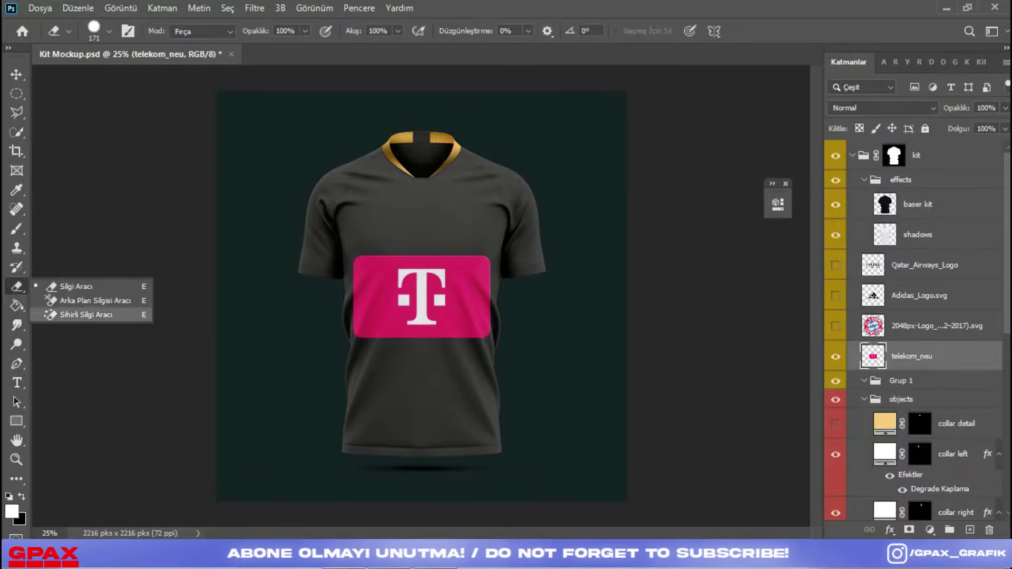
left_click(79, 314)
left_click(464, 316)
scroll(428, 290, "up", 3)
scroll(470, 268, "up", 2)
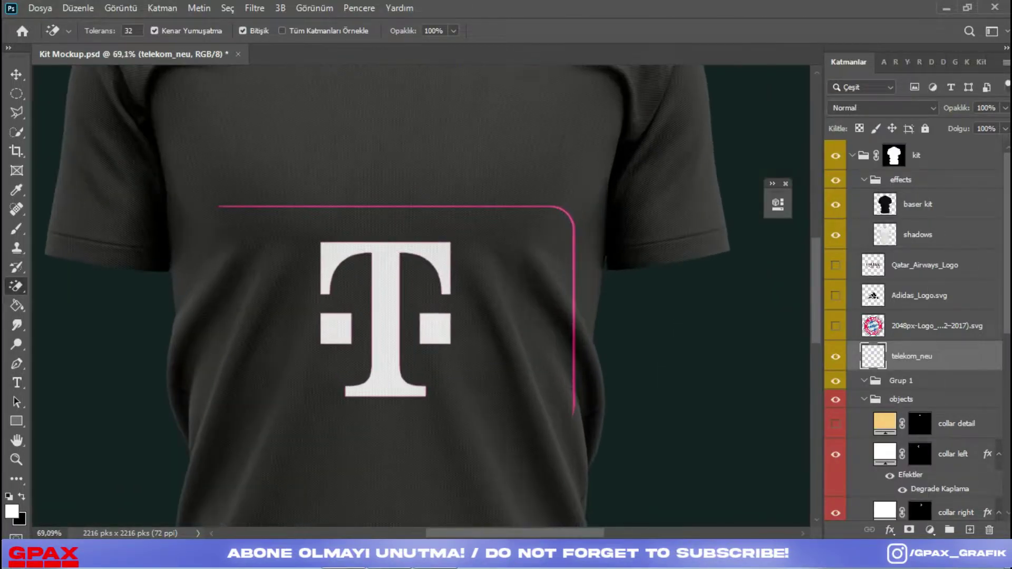
scroll(445, 281, "down", 5)
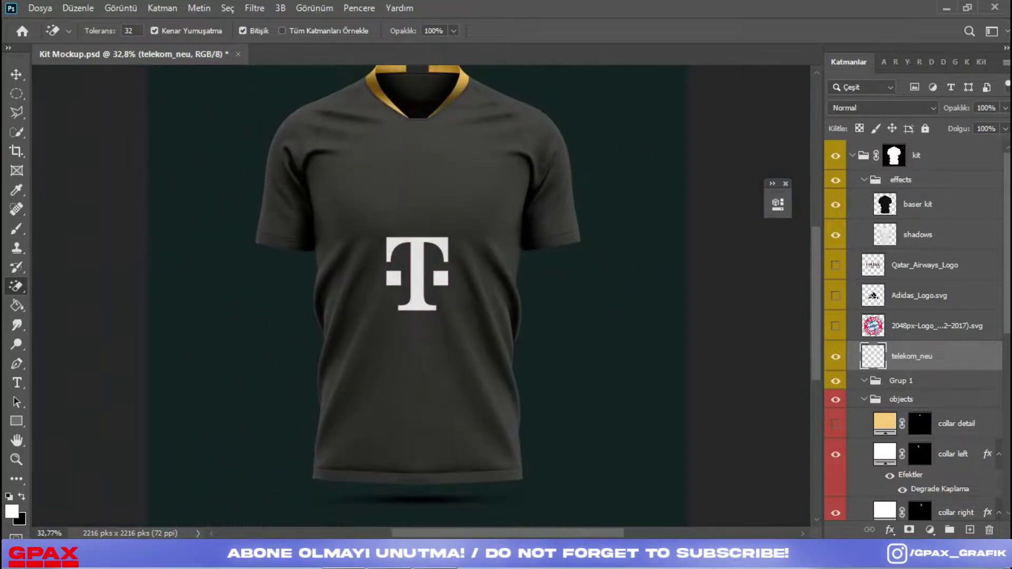
Step: Apply a gold linear gradient overlay to the Telekom logo at 90° angle and 142% scale
right_click(920, 356)
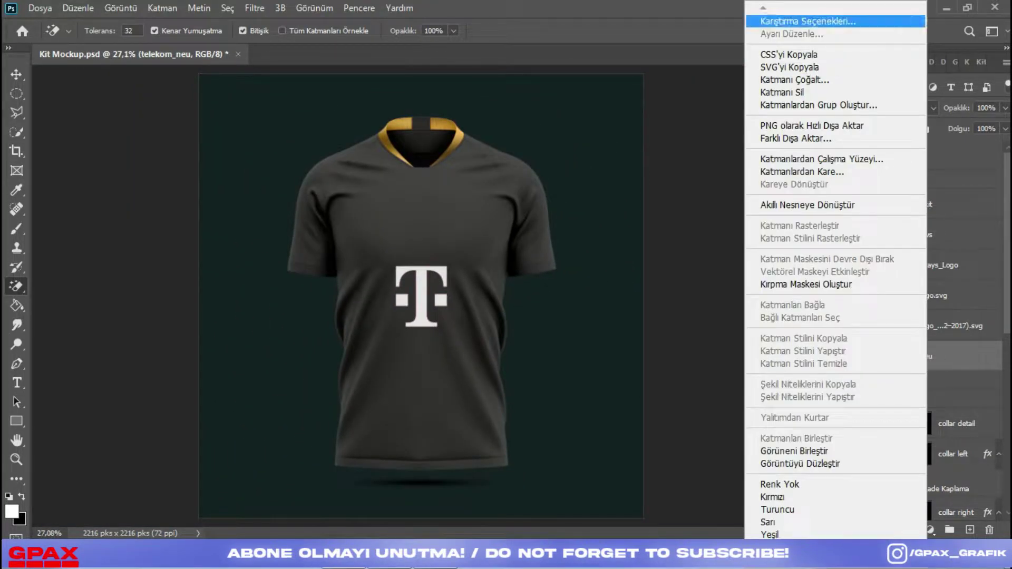
left_click(781, 10)
left_click(317, 399)
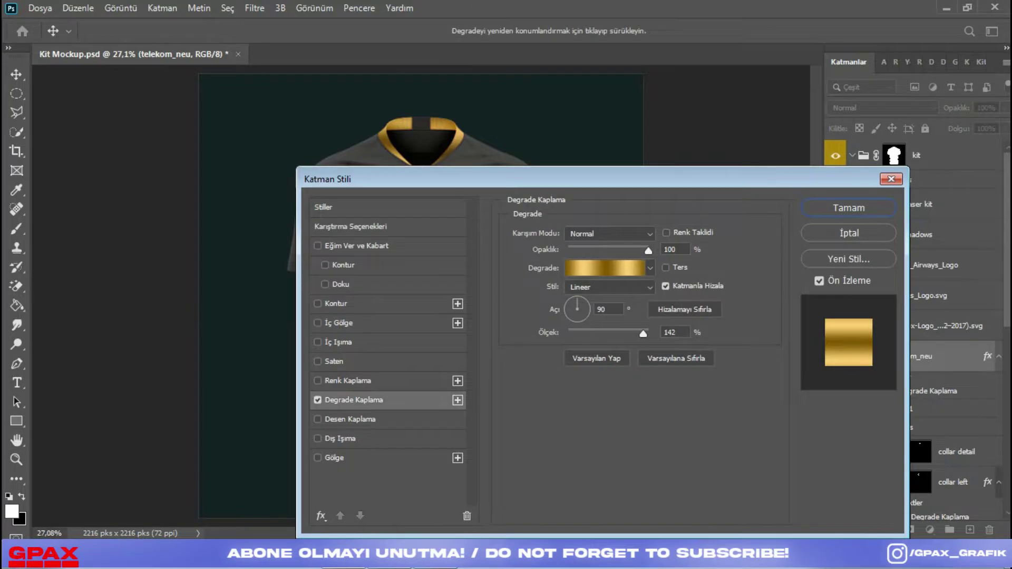
left_click(848, 208)
Step: Hide the Telekom logo, show the FC Bayern logo and scale it down to fit on the shirt's chest
left_click(836, 356)
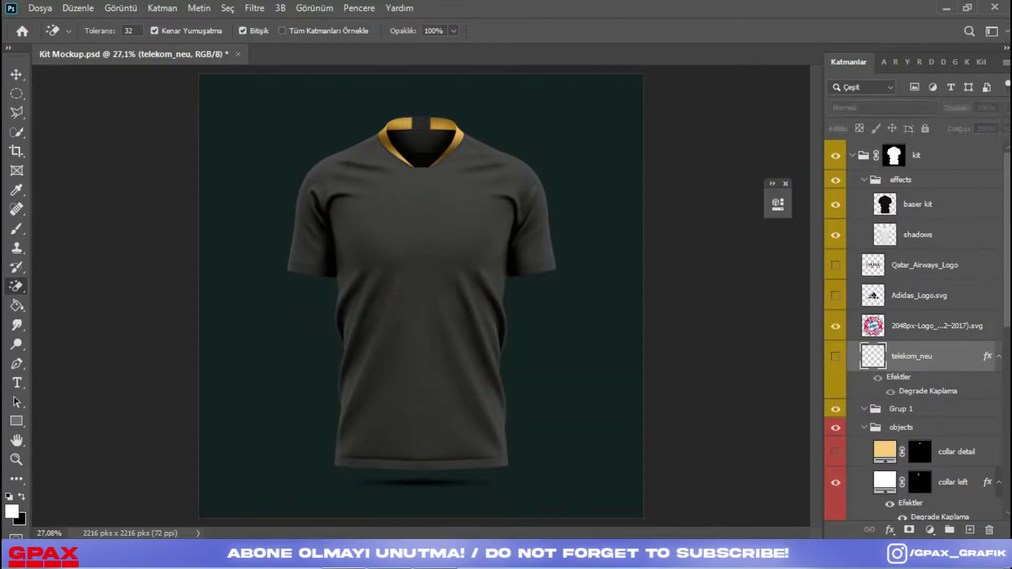
right_click(933, 326)
key("Escape")
key("ctrl+t")
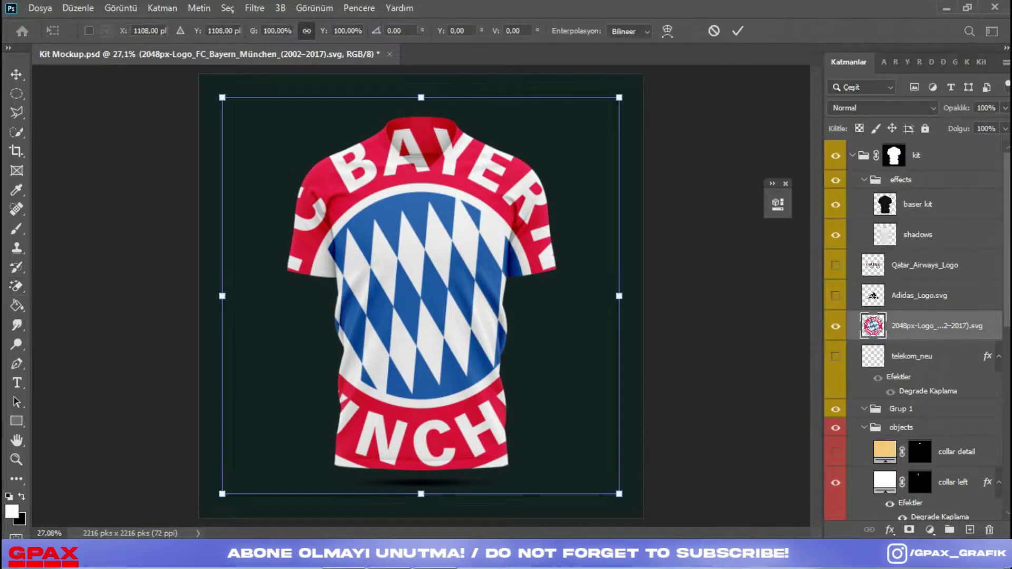
left_click_drag(618, 296, 358, 296)
left_click_drag(294, 244, 433, 217)
key("Return")
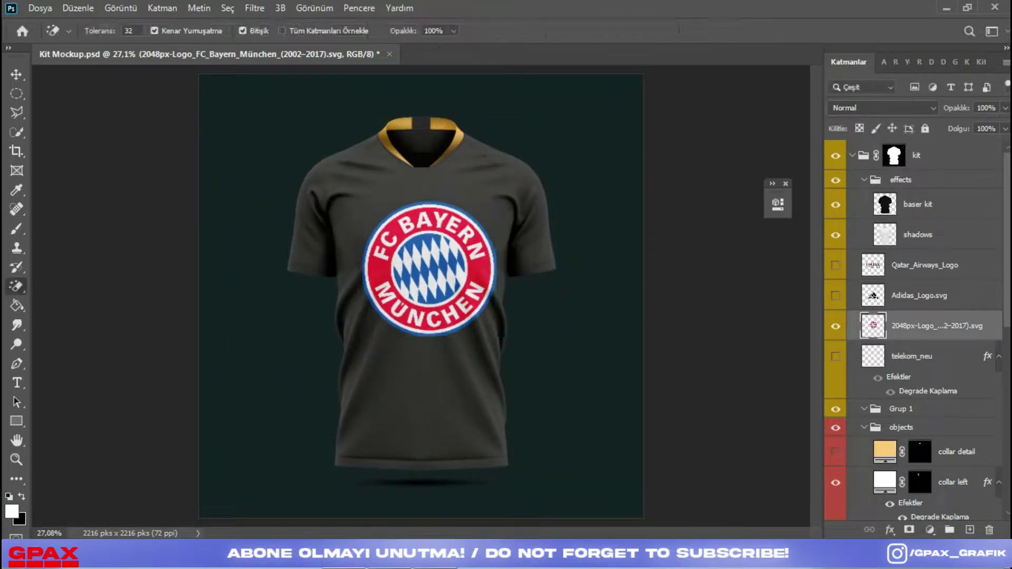
Step: Erase the white diamonds in the centre of the FC Bayern logo with the Magic Eraser
scroll(428, 269, "up", 6)
left_click(440, 200)
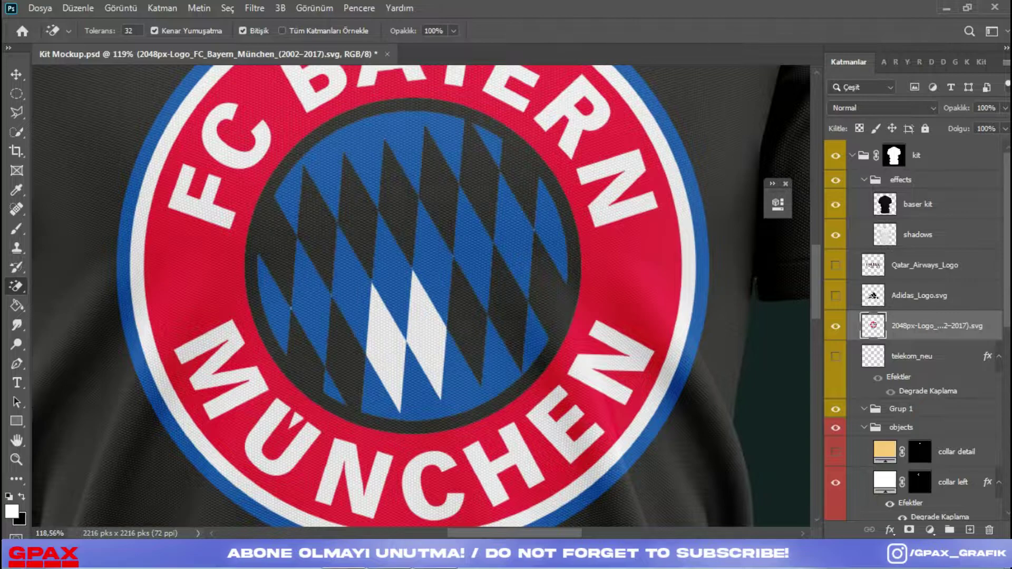
left_click(425, 337)
left_click(384, 348)
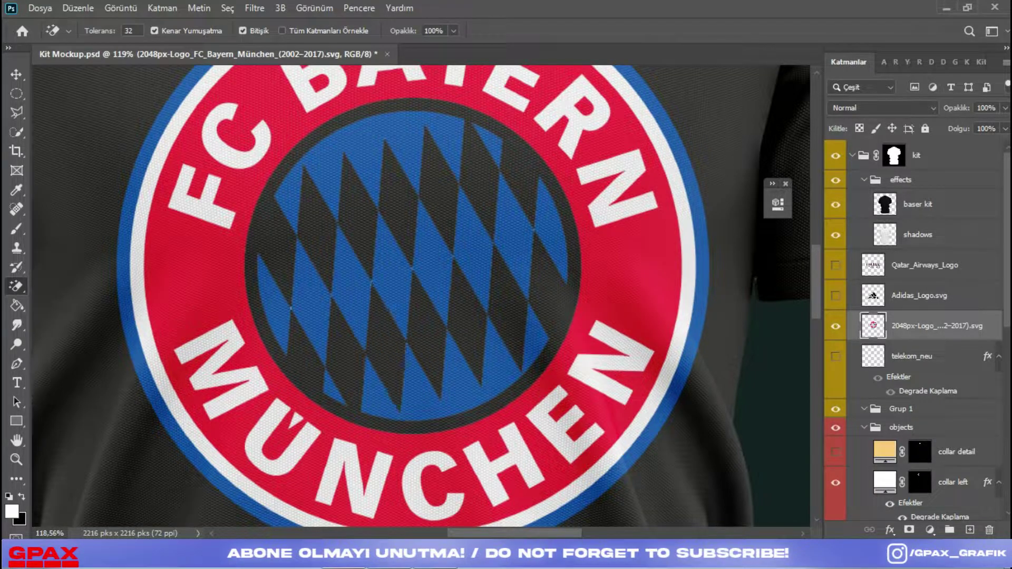
Step: Erase the white MÜNCHEN lettering and the white outer ring from the FC Bayern logo
left_click(564, 421)
left_click(612, 364)
left_click(701, 253)
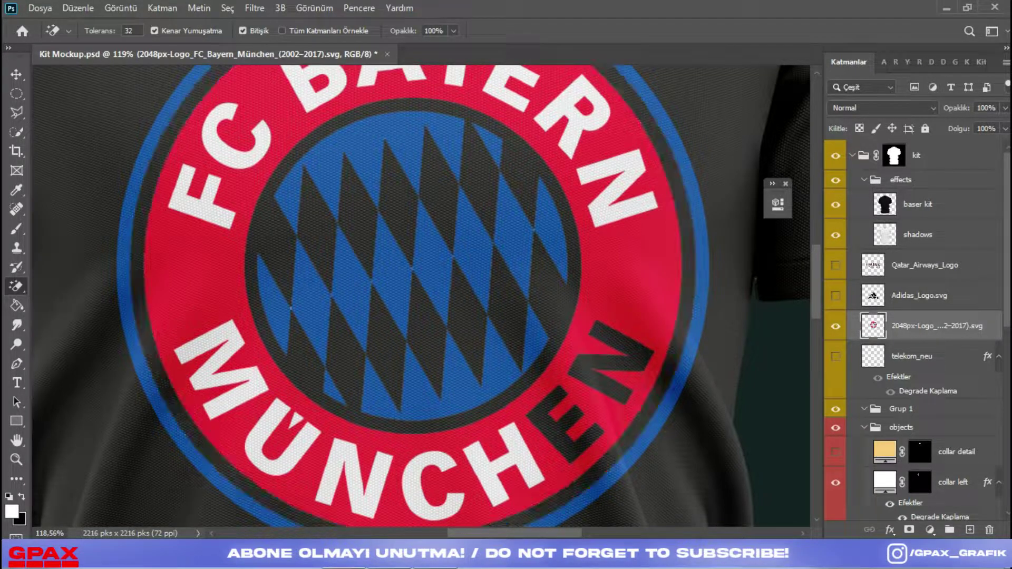
left_click(501, 474)
left_click(421, 490)
left_click(354, 481)
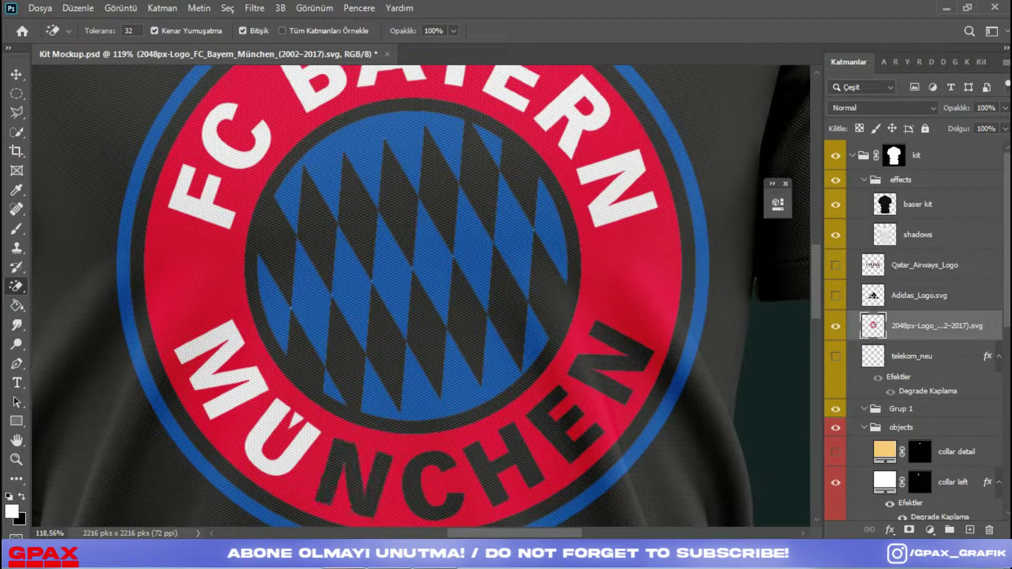
left_click(279, 453)
left_click(206, 369)
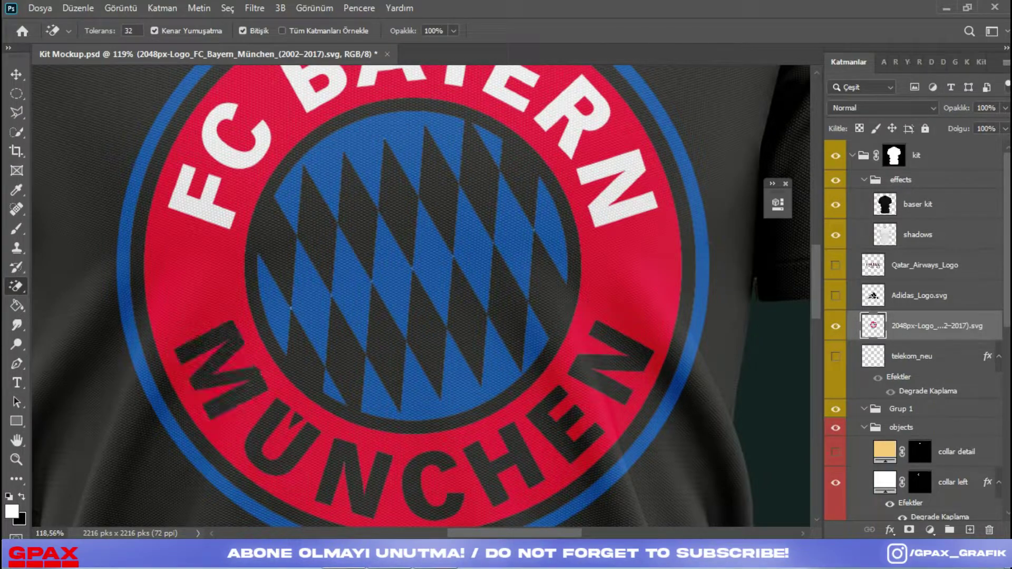
Step: Erase the white FC BAYERN lettering from the upper part of the club logo
left_click(211, 216)
left_click(213, 140)
left_click(316, 90)
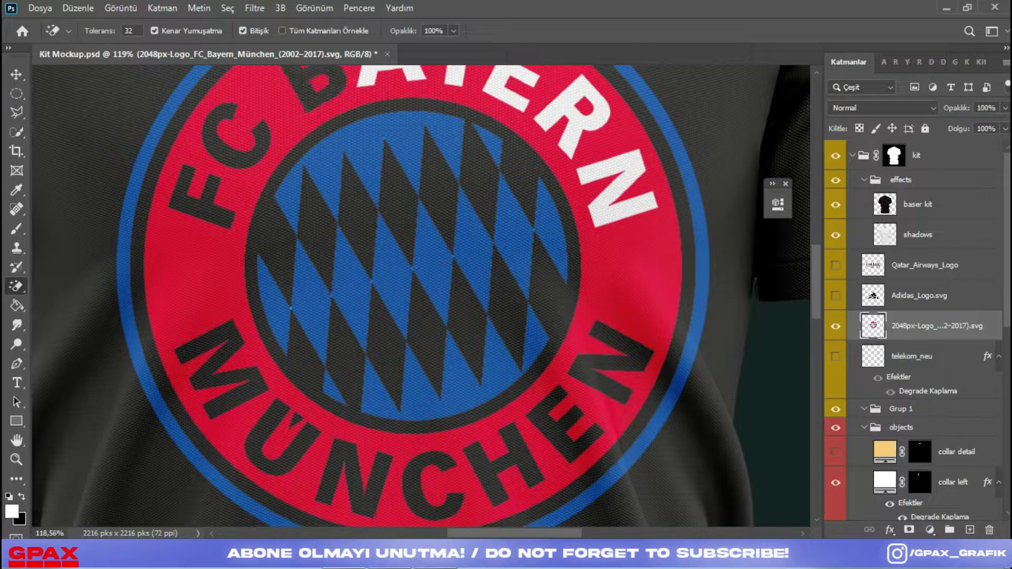
left_click(510, 90)
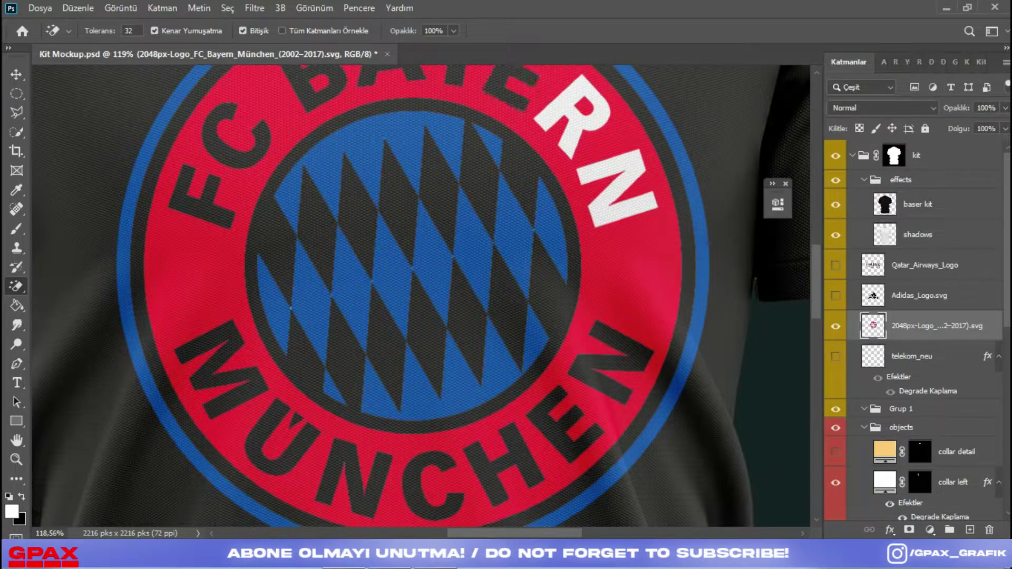
left_click(574, 116)
left_click(617, 181)
Step: Apply the gold linear gradient overlay to the FC Bayern logo at 90° angle and 142% scale
scroll(616, 182, "down", 5)
right_click(925, 326)
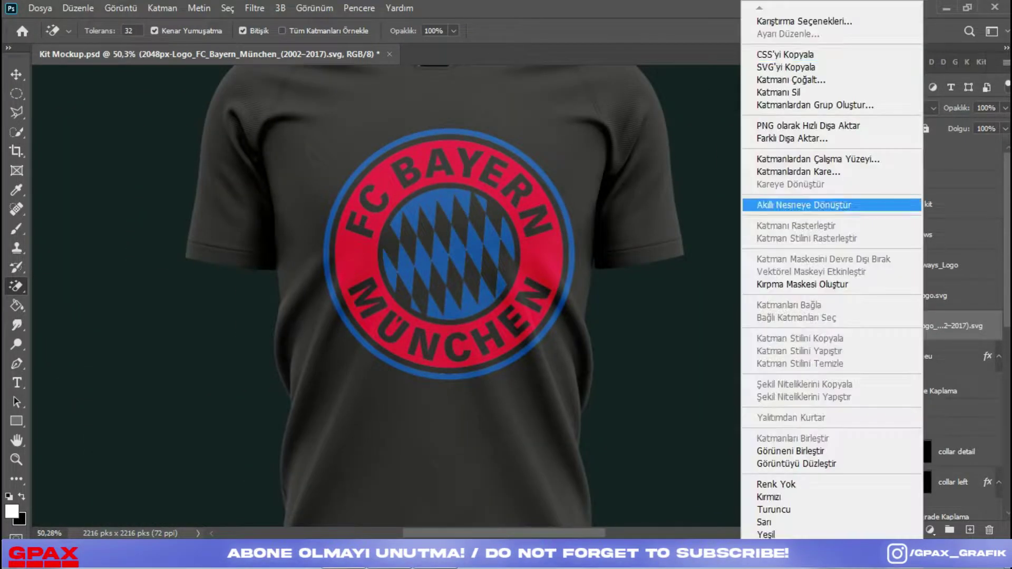
left_click(803, 22)
left_click(354, 399)
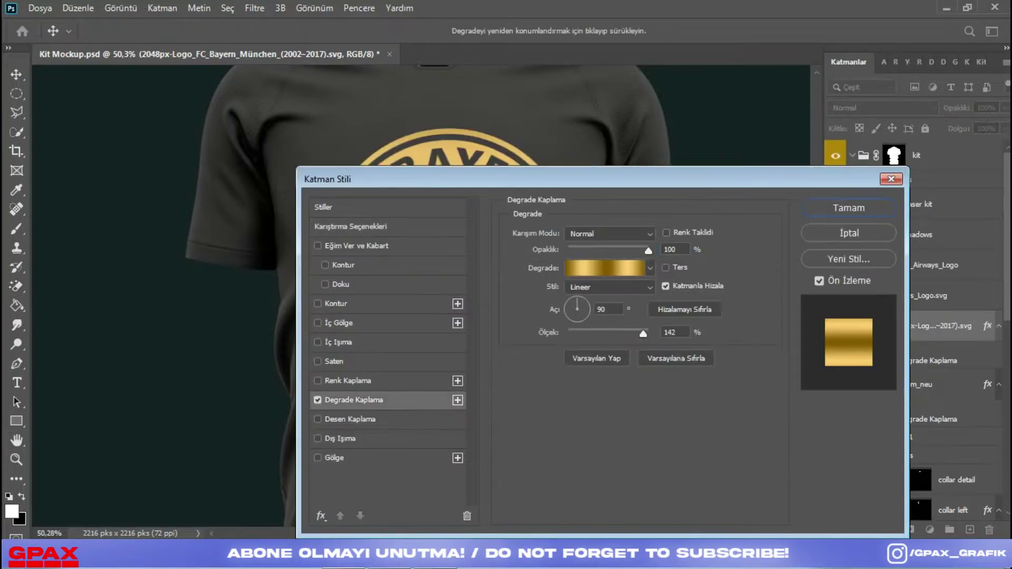
left_click(849, 207)
Step: Scale the FC Bayern logo to about 28% and place it on the shirt's upper chest, right of the collar
key("ctrl+t")
left_click_drag(448, 375, 448, 226)
scroll(448, 285, "up", 4)
left_click_drag(448, 283, 536, 217)
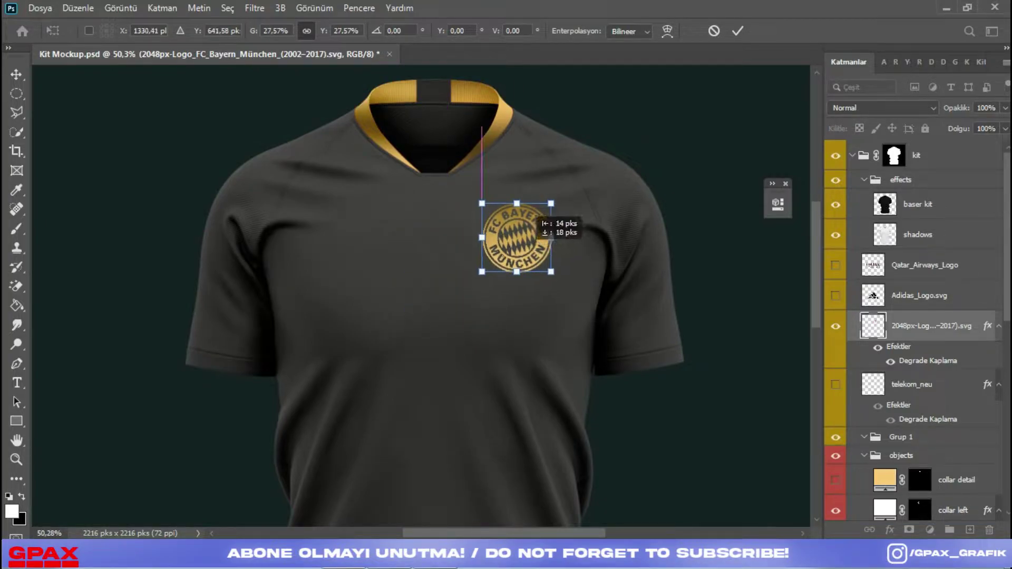
key("Return")
Step: Show the Adidas logo and apply the gold linear gradient overlay at 90° angle and 142% scale
left_click(835, 295)
right_click(922, 296)
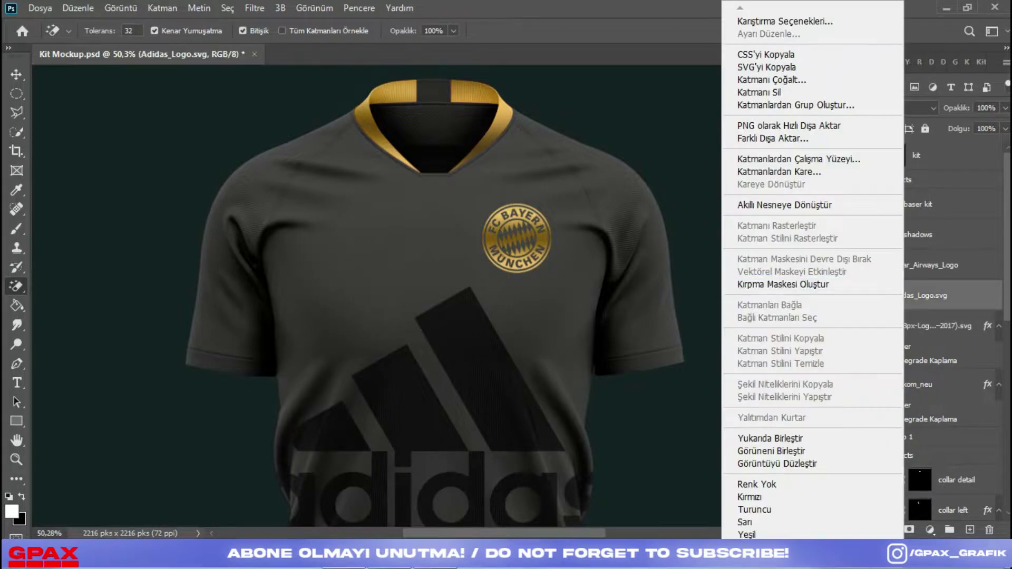
left_click(785, 21)
left_click(354, 399)
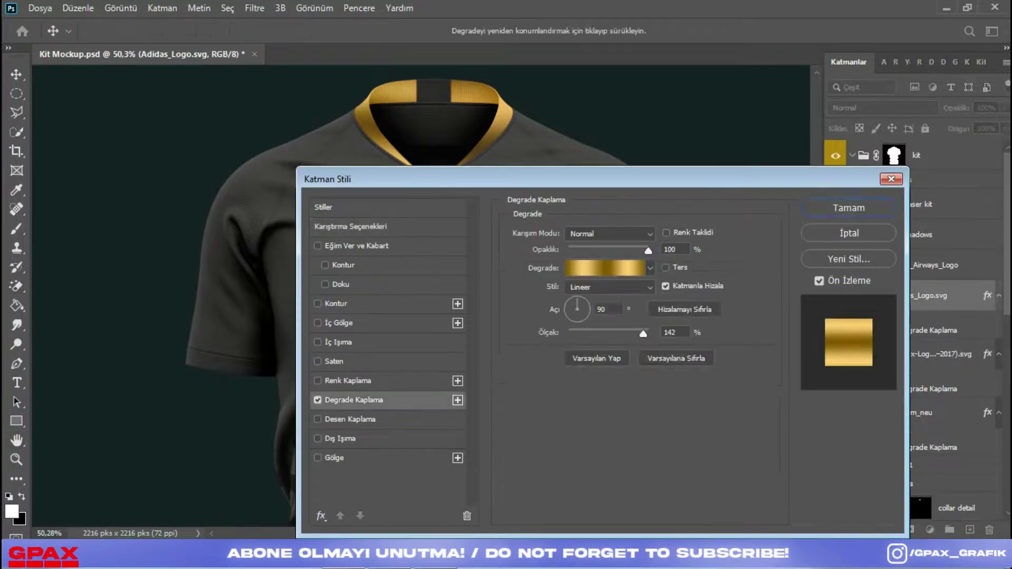
left_click(849, 208)
Step: Scale down the Adidas logo and place it on the chest opposite the club crest, and show the Qatar Airways logo
key("ctrl+t")
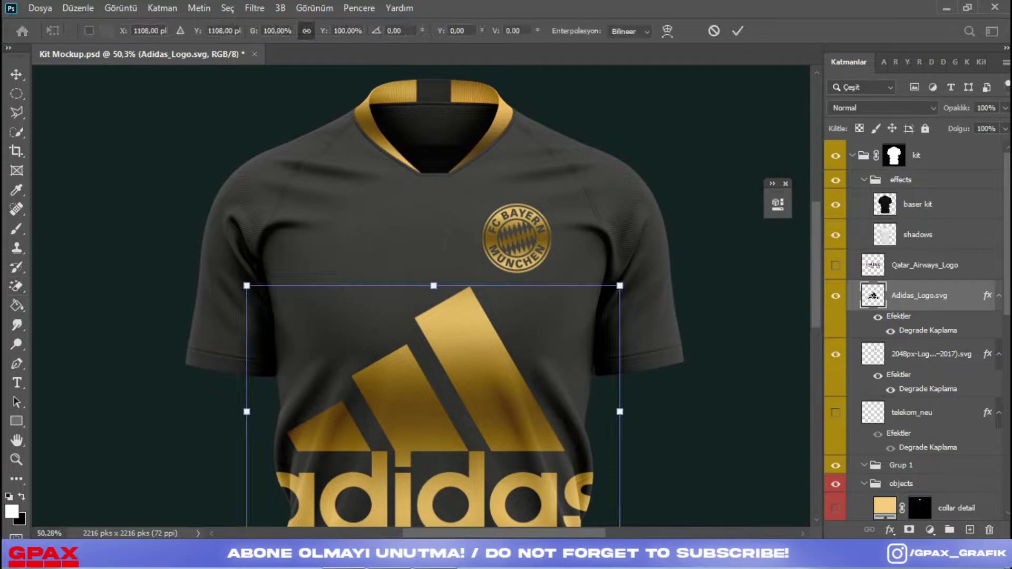
left_click_drag(433, 286, 353, 243)
key("w")
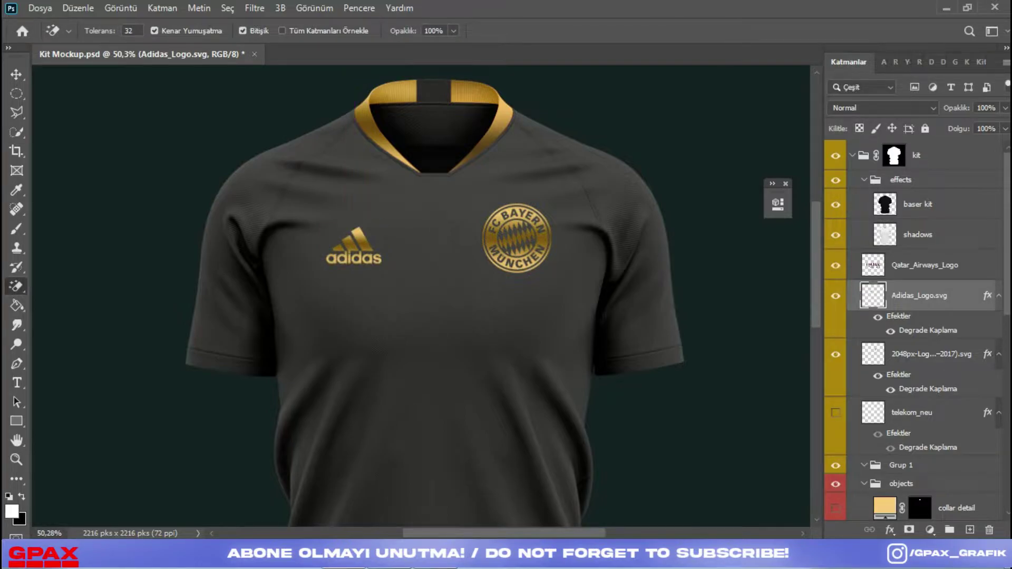
Step: Duplicate the Qatar Airways logo layer and apply the gold gradient overlay to the copy
right_click(920, 265)
left_click(780, 74)
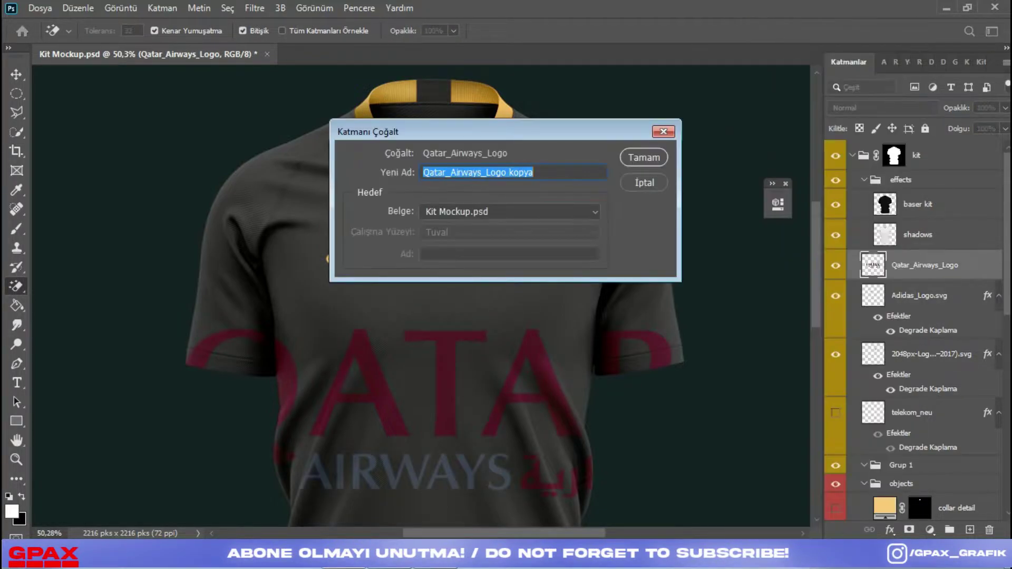
key("Return")
right_click(928, 266)
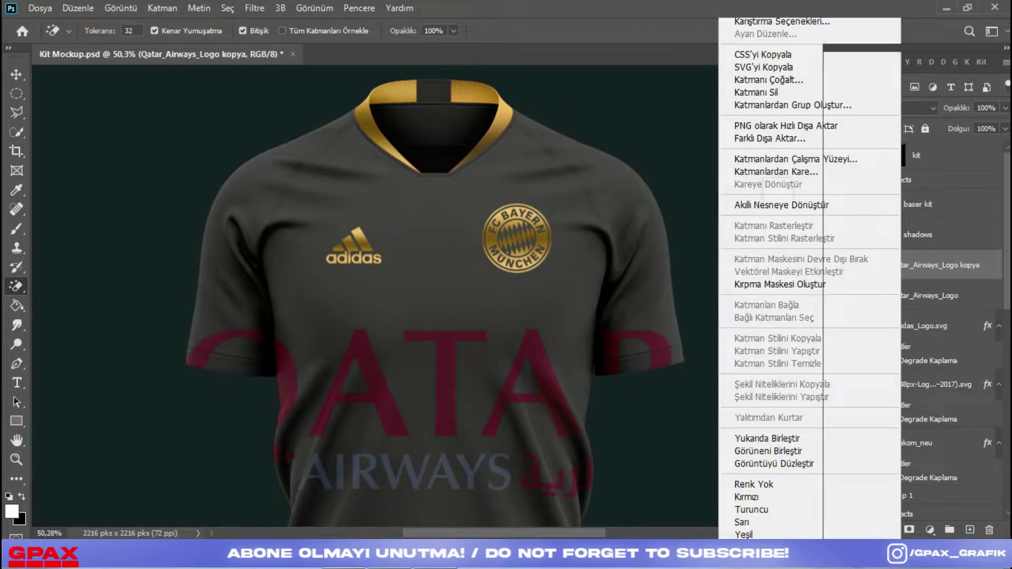
left_click(780, 9)
left_click(354, 399)
key("Return")
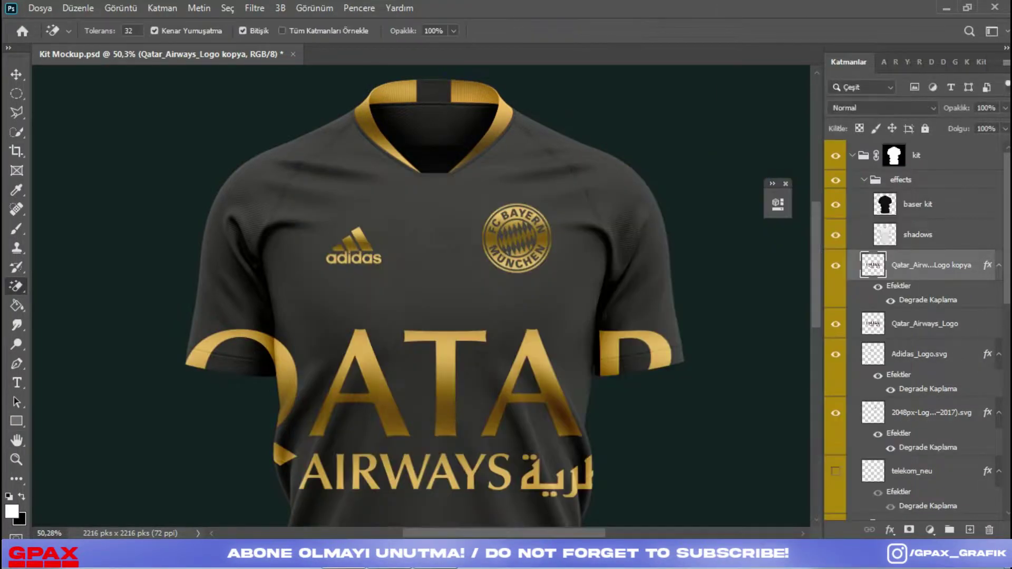
Step: Apply the gold gradient overlay to the original Qatar Airways logo
right_click(928, 323)
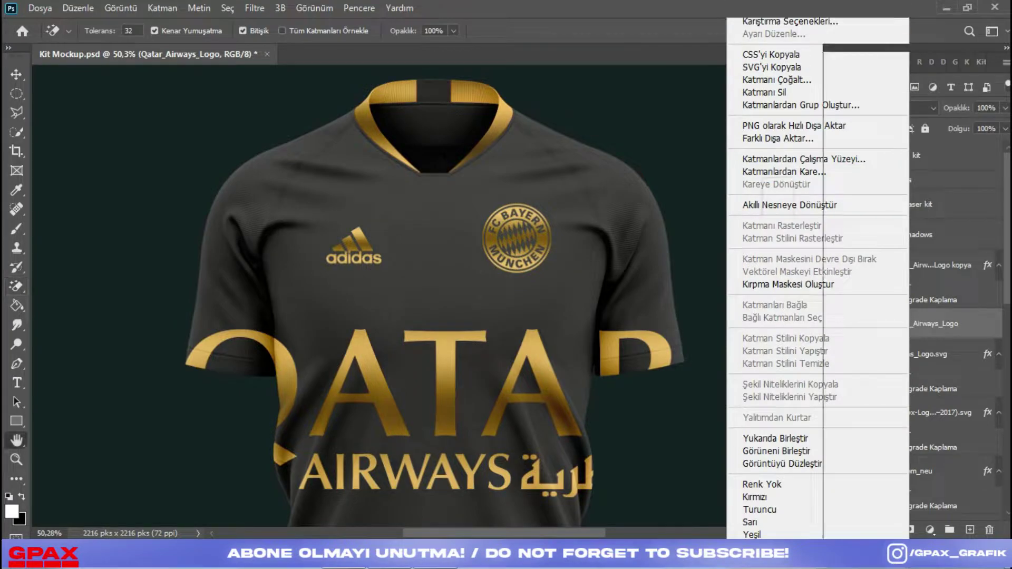
left_click(789, 21)
left_click(350, 399)
left_click(848, 207)
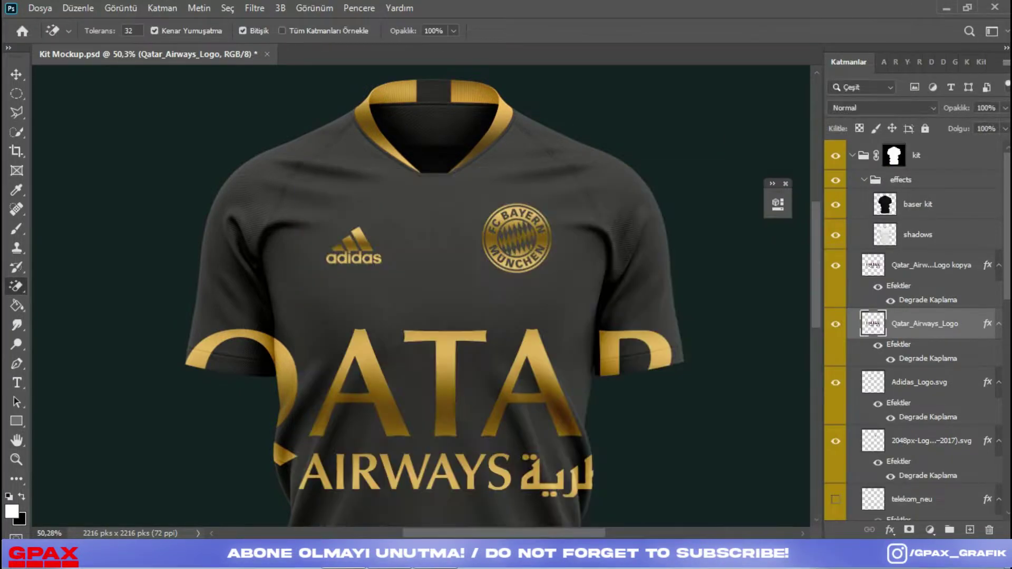
Step: Scale down both Qatar Airways logos and place one on each sleeve, partly wrapping around the outer edge
left_click(931, 265, "ctrl")
key("ctrl+t")
left_click_drag(439, 396, 438, 415)
key("ctrl+z")
left_click_drag(432, 328, 203, 243)
left_click(924, 323)
key("ctrl+t")
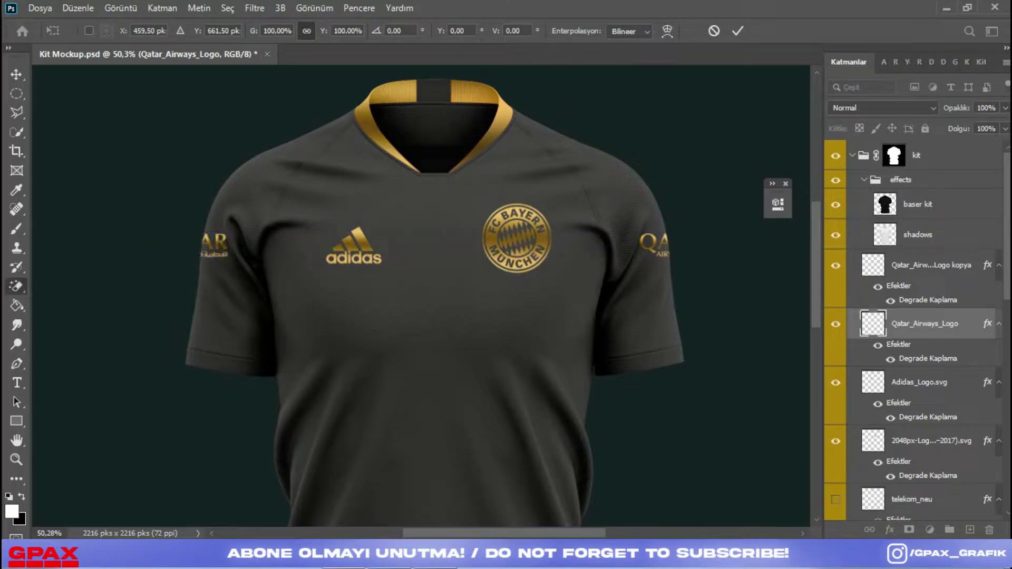
key("Return")
key("ctrl+minus")
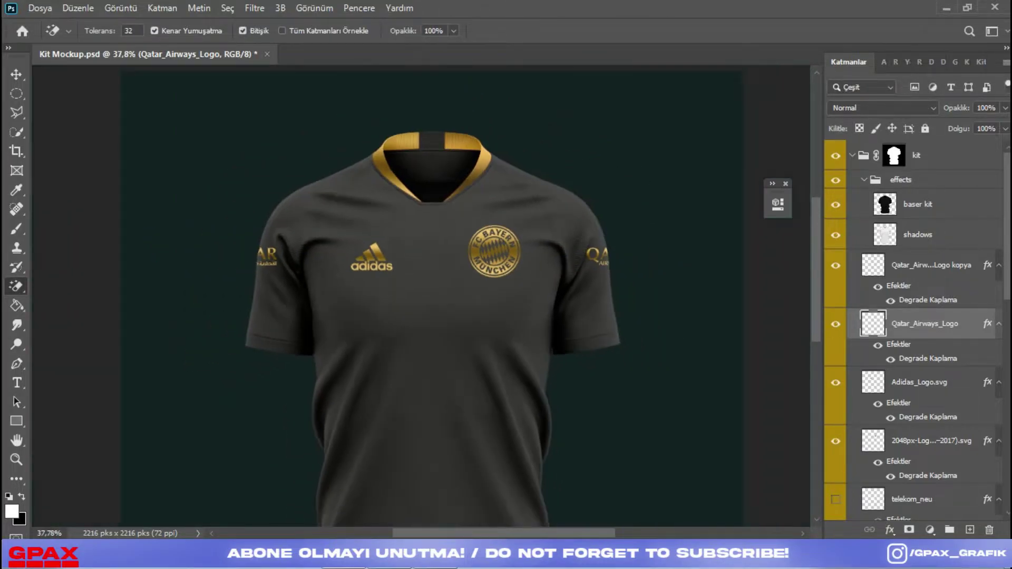
Step: Show the gold Telekom logo on the front of the shirt and select its layer
scroll(912, 316, "down", 1)
left_click(836, 469)
key("ctrl+minus")
scroll(452, 338, "down", 1)
scroll(912, 316, "down", 2)
left_click(912, 347)
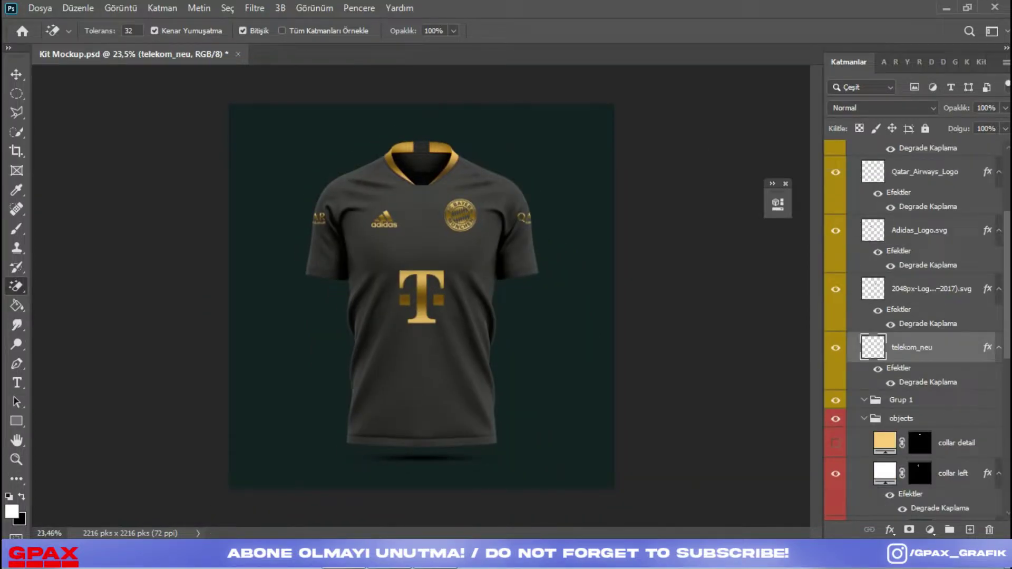
Step: Place the marbled texture image d6aaff84c9d1ba6311509a2f8e7aa5cf.jpg above Grup 1, scaled to about 246% to cover the shirt
left_click(901, 400)
key("alt+Tab")
left_click(425, 129)
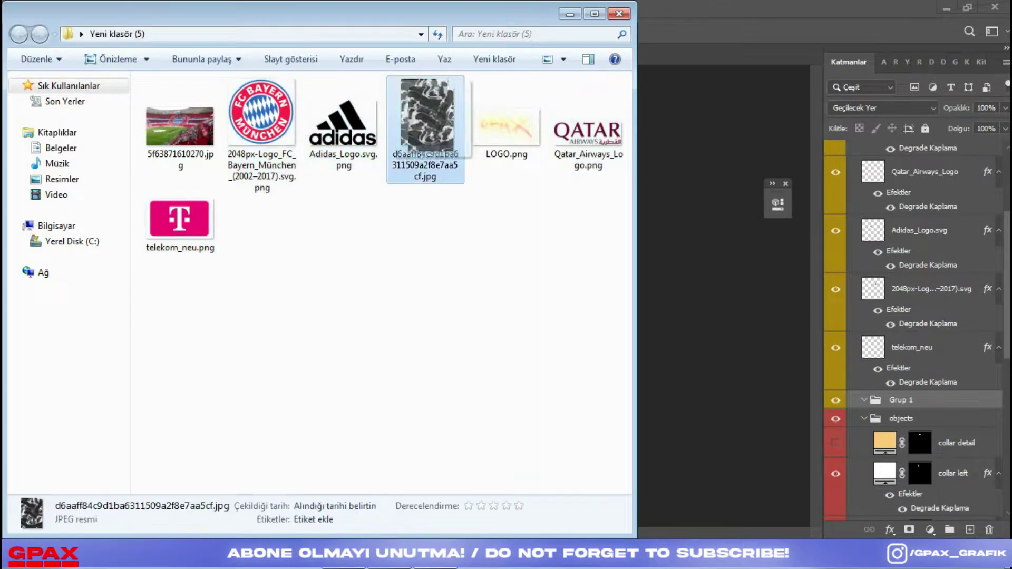
left_click_drag(424, 129, 722, 290)
left_click_drag(470, 296, 612, 285)
mouse_move(422, 295)
left_mouse_down()
mouse_move(421, 380)
mouse_move(435, 247)
mouse_move(437, 306)
left_mouse_up()
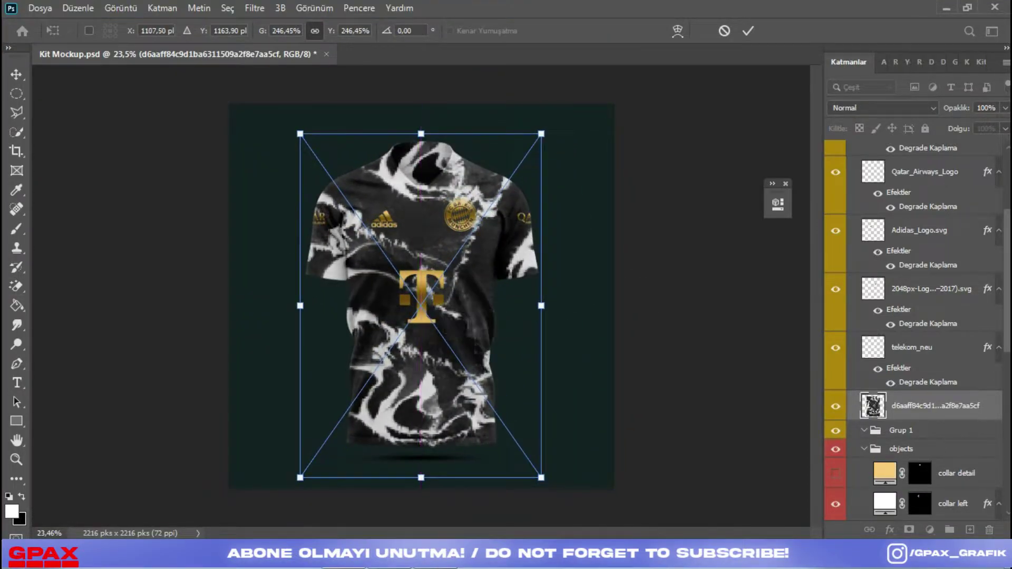
key("Return")
Step: Set the marbled texture layer's blending mode to Daha Koyu Renk (Darker Color)
left_click(883, 107)
key("Down")
key("Down")
key("Down")
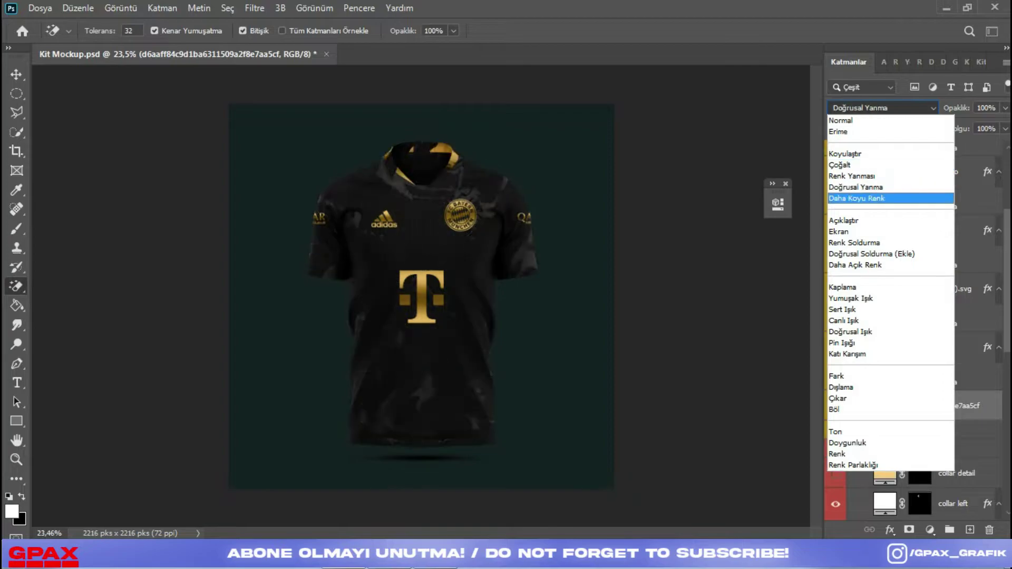
key("Down")
key("Up")
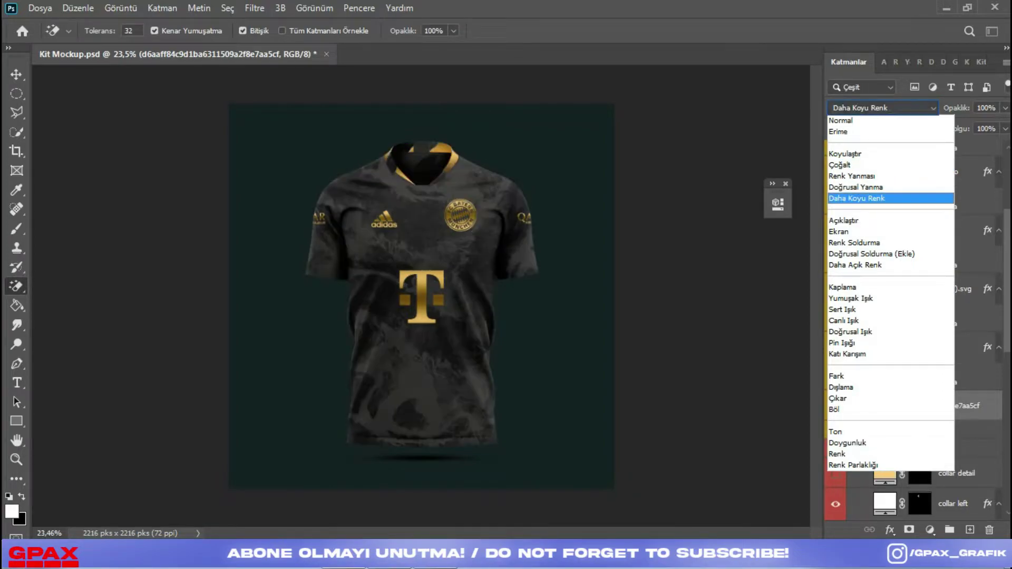
key("Return")
Step: Add the white text GPAX_GRAFİK in Bebas Neue Regular, 19.21 pt, on a new layer above the Telekom logo
key("z")
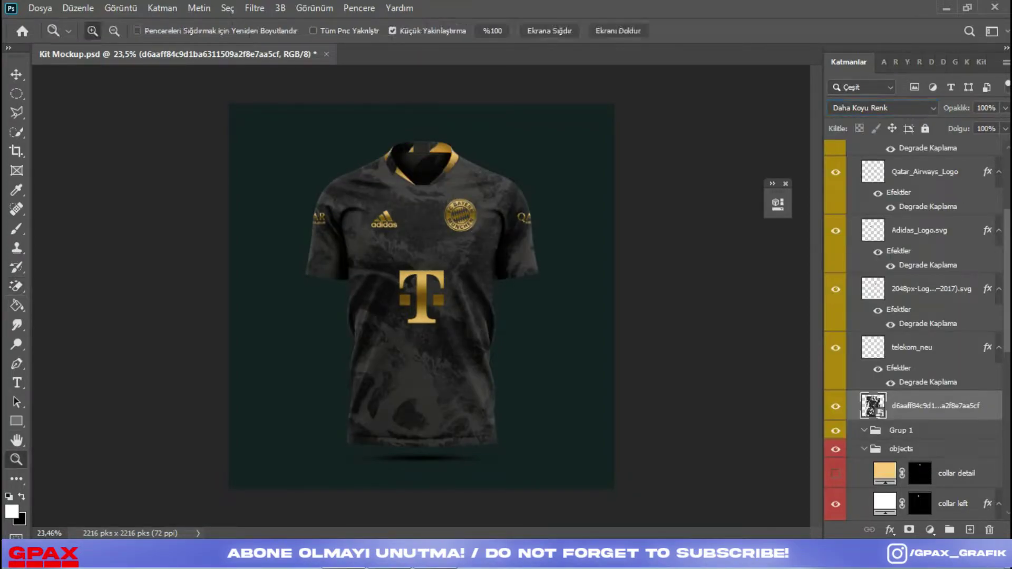
left_click(416, 238)
left_click(416, 237)
left_click(415, 238)
left_click(416, 237)
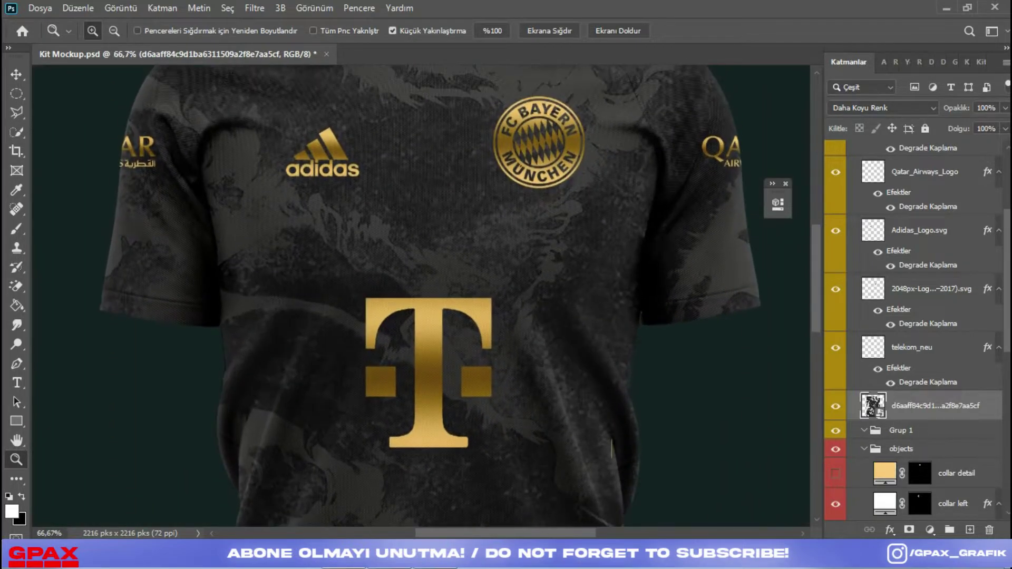
key("ctrl+shift+alt+n")
left_click_drag(246, 307, 246, 307)
key("t")
left_click(554, 260)
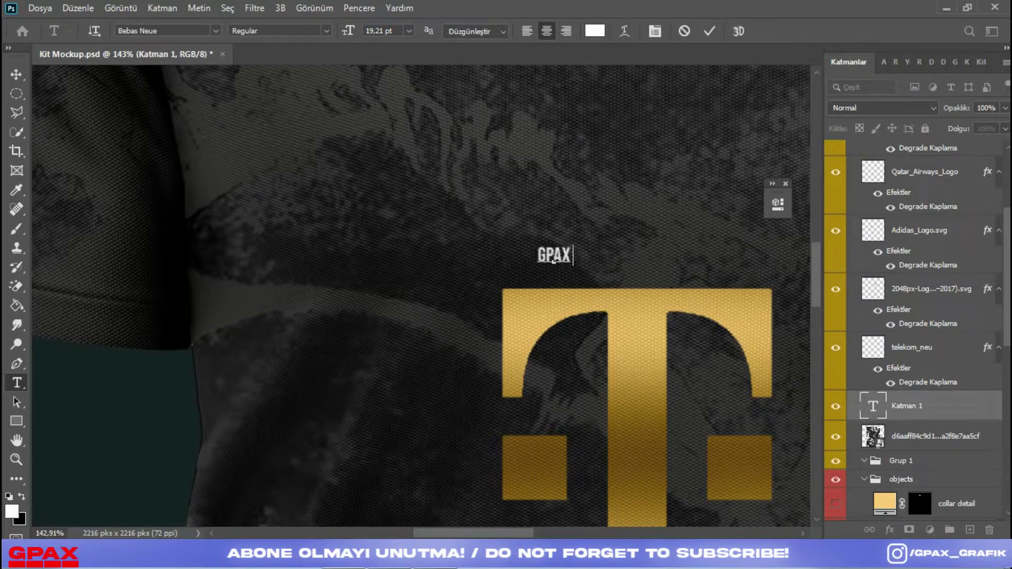
type("GPAX_GRAFİK")
key("ctrl+Return")
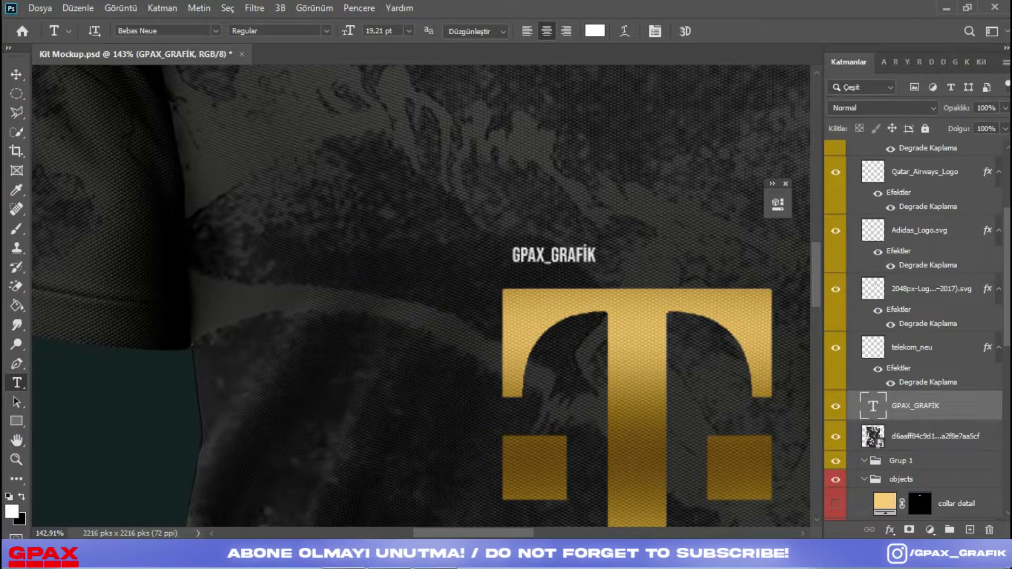
Step: Apply the gold gradient overlay to the GPAX_GRAFİK text
right_click(902, 405)
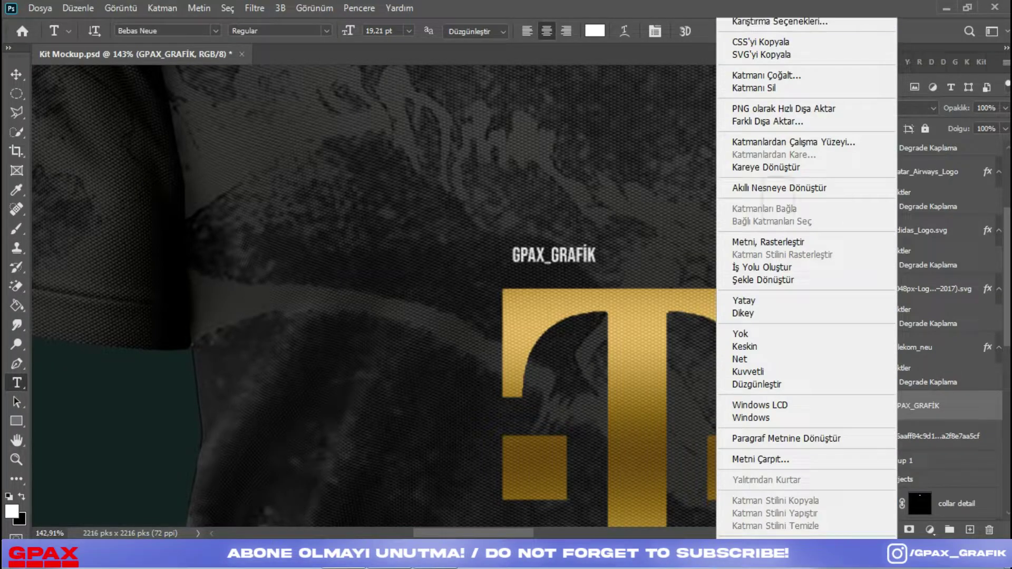
left_click(759, 16)
left_click(354, 400)
left_click(849, 207)
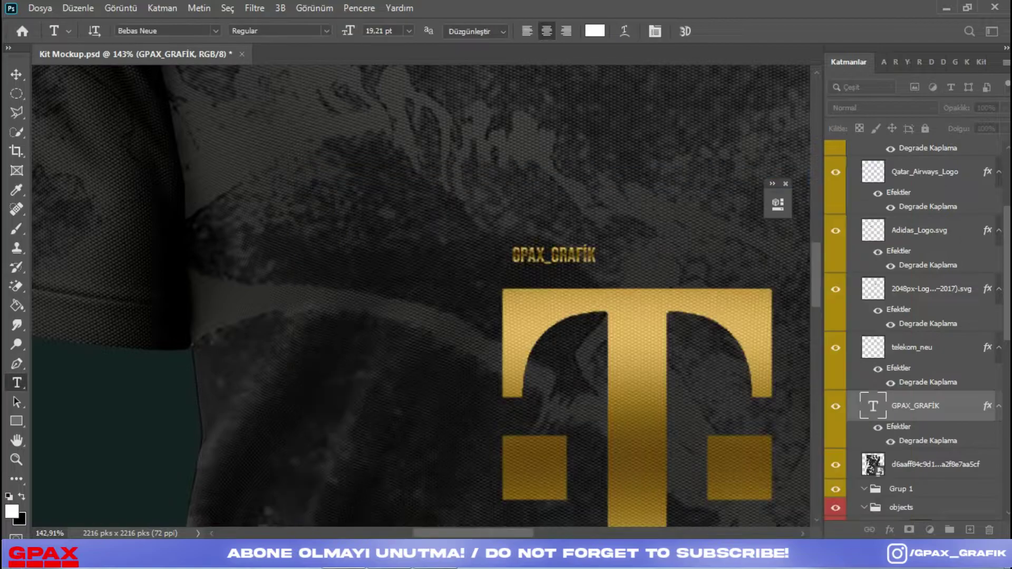
Step: Move the GPAX_GRAFİK text to just above the FC Bayern crest, centred on it
key("ctrl+t")
left_click_drag(554, 256, 638, 275)
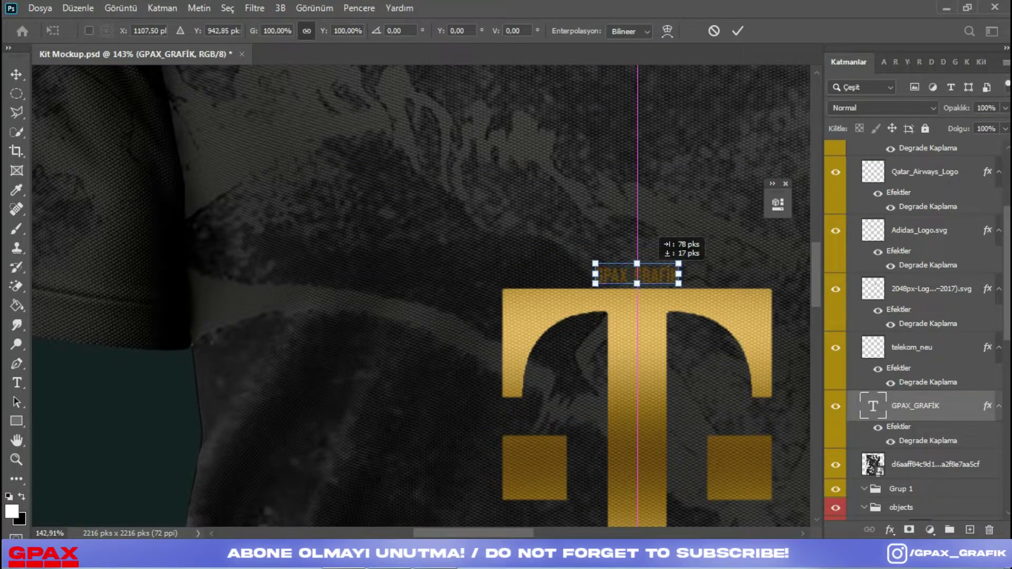
scroll(638, 275, "up", 5)
left_click_drag(637, 424, 630, 120)
scroll(630, 120, "up", 5)
left_click_drag(629, 344, 767, 203)
scroll(421, 295, "right", 8)
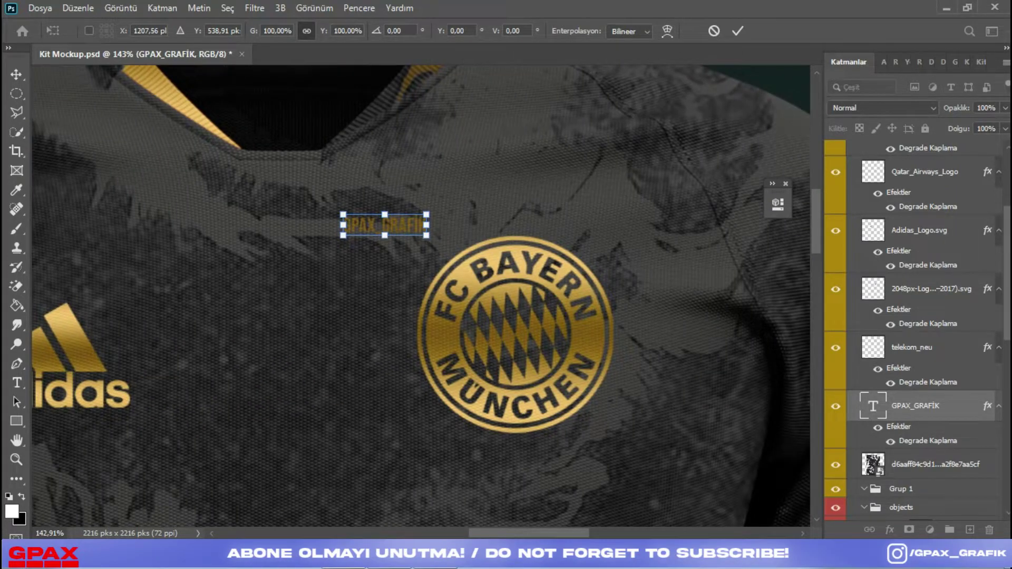
left_click_drag(387, 225, 511, 214)
key("Return")
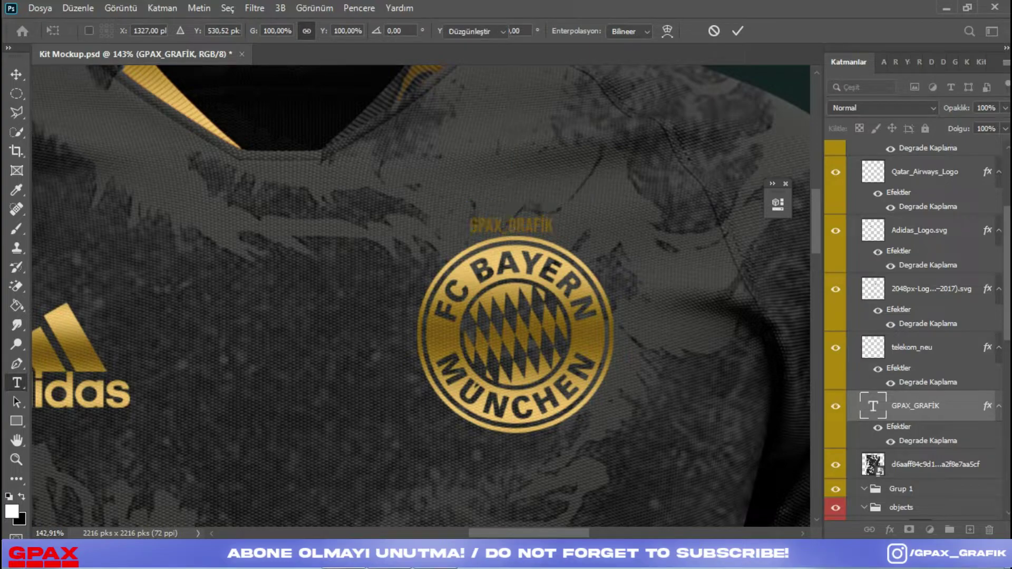
Step: Add the white text GPAX on the back collar label in Akira Expanded Super Bold, 19.21 pt
scroll(422, 295, "down", 3)
scroll(422, 296, "up", 3)
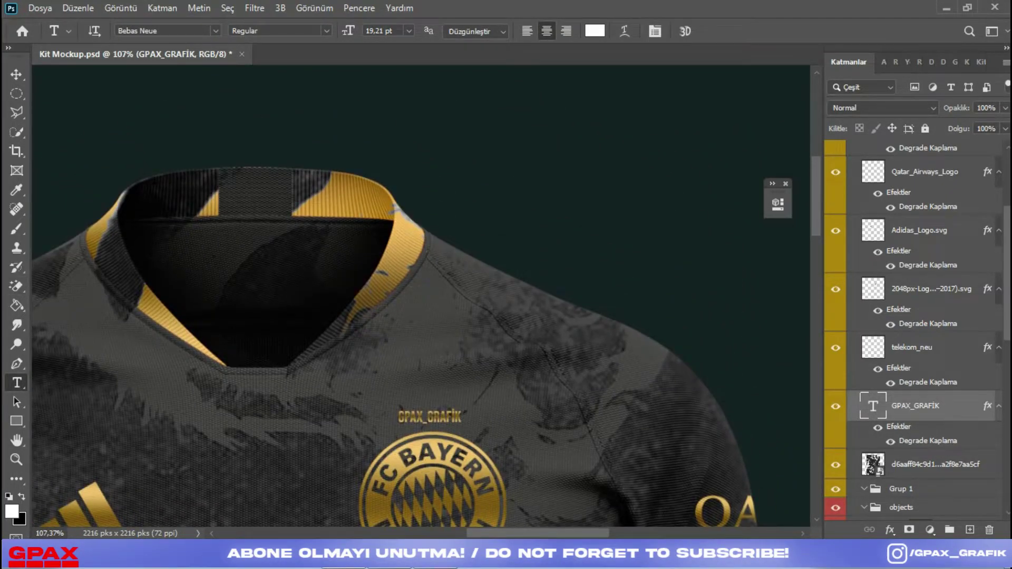
left_click(244, 197)
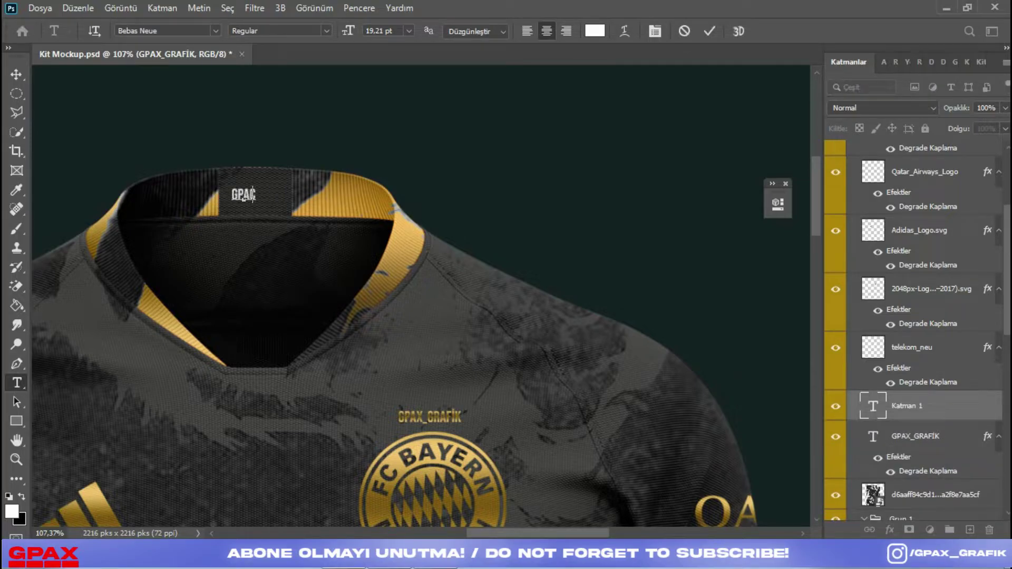
type("GPAX")
key("ctrl+Return")
left_click(158, 30)
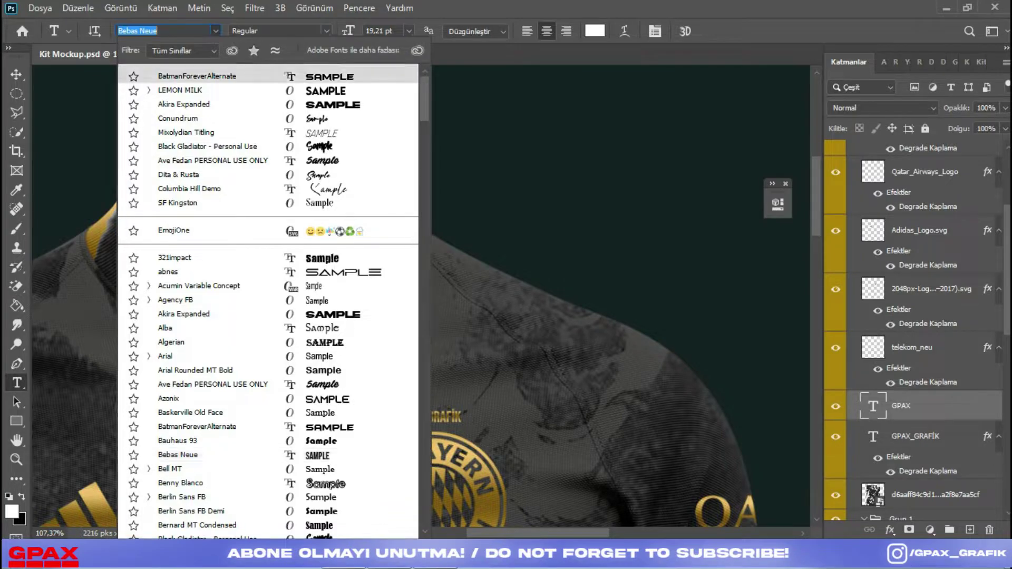
left_click(184, 104)
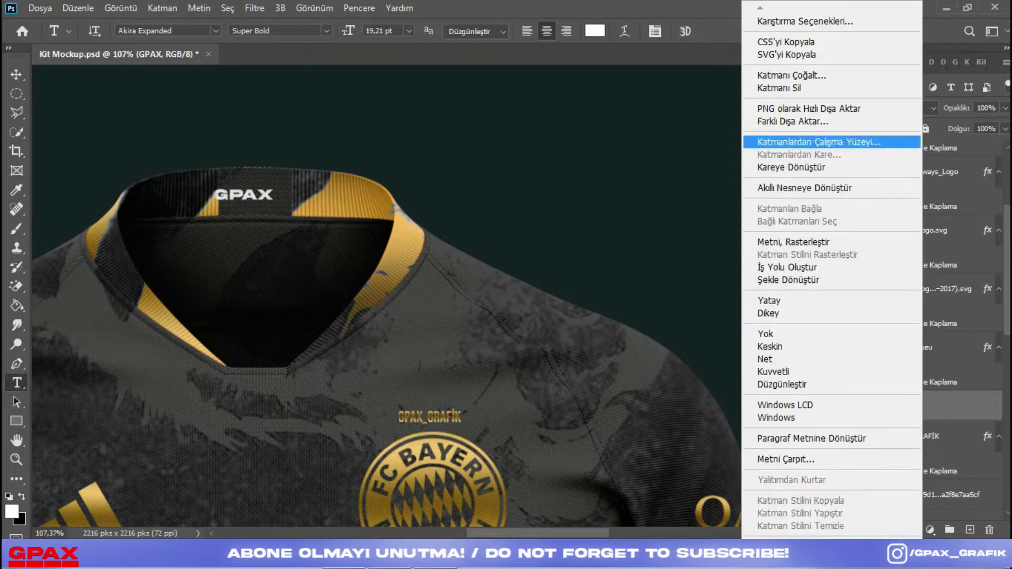
Step: Apply the gold gradient overlay to the GPAX collar text
left_click(805, 22)
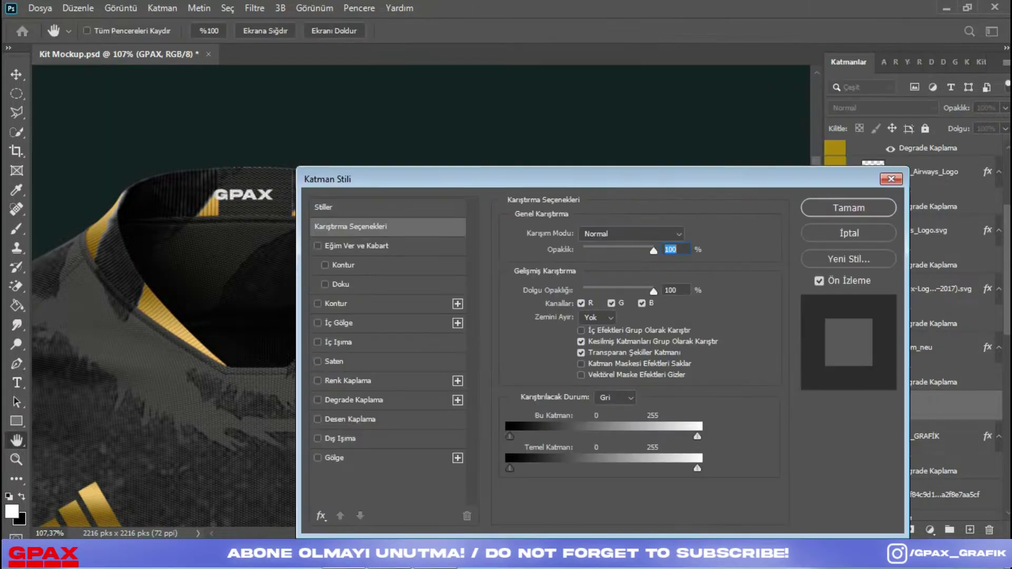
left_click(350, 419)
left_click(317, 419)
left_click(317, 400)
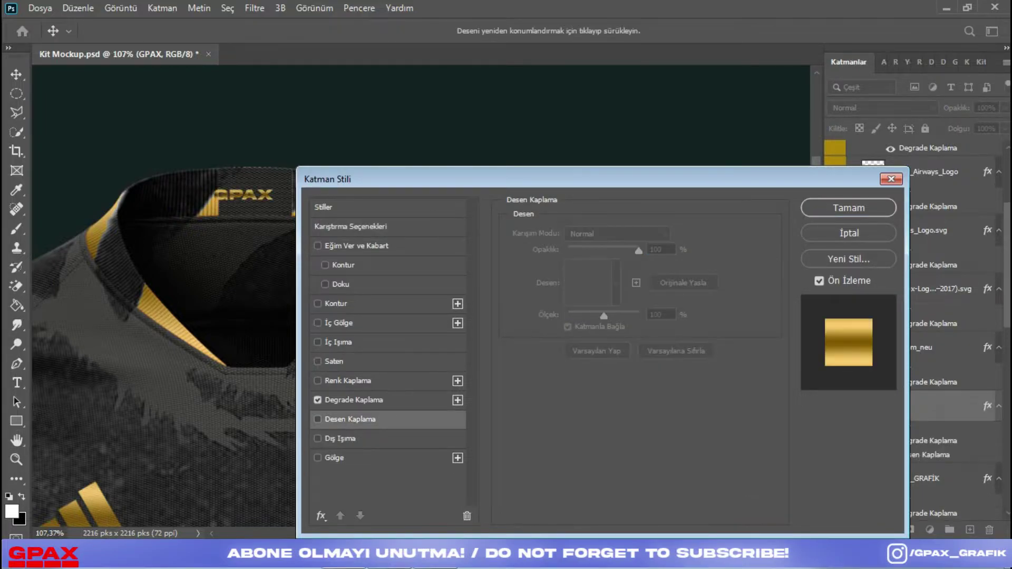
left_click(849, 208)
Step: Centre the GPAX text on the label inside the back collar and nudge it slightly upward
key("ctrl+t")
left_click_drag(246, 195, 255, 195)
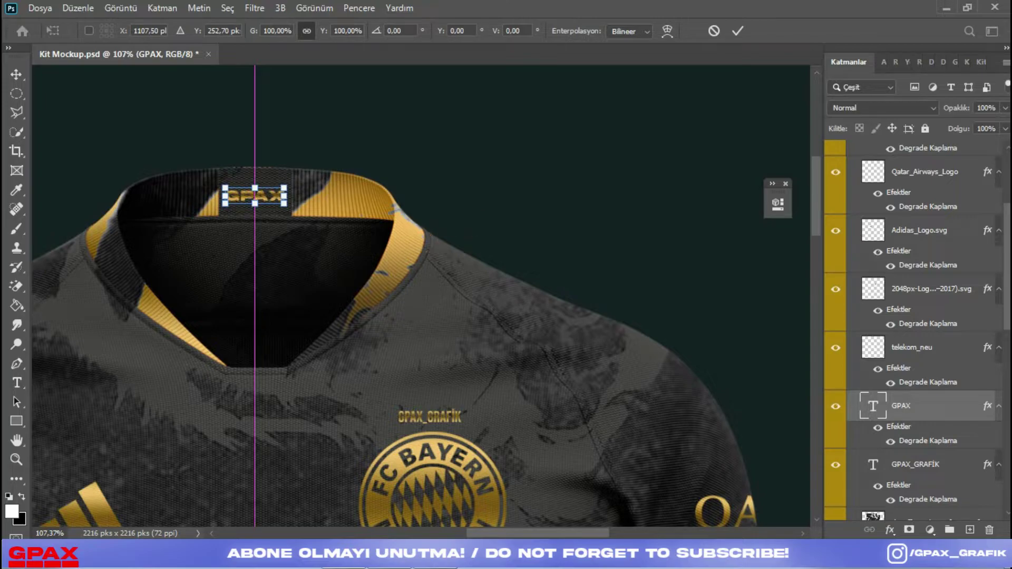
key("Return")
key("t")
scroll(334, 324, "down", 2)
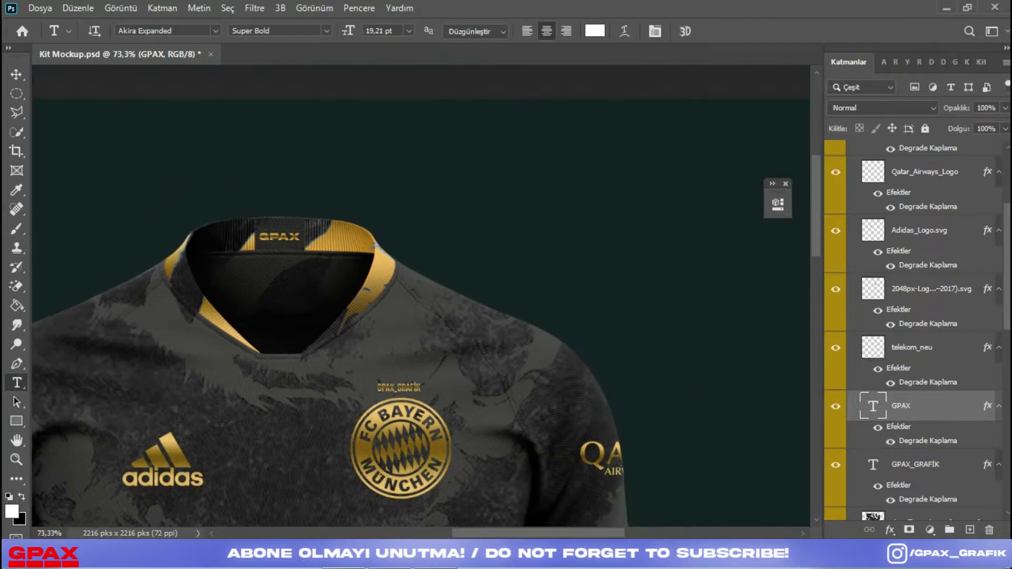
scroll(297, 245, "down", 1)
scroll(284, 241, "up", 6)
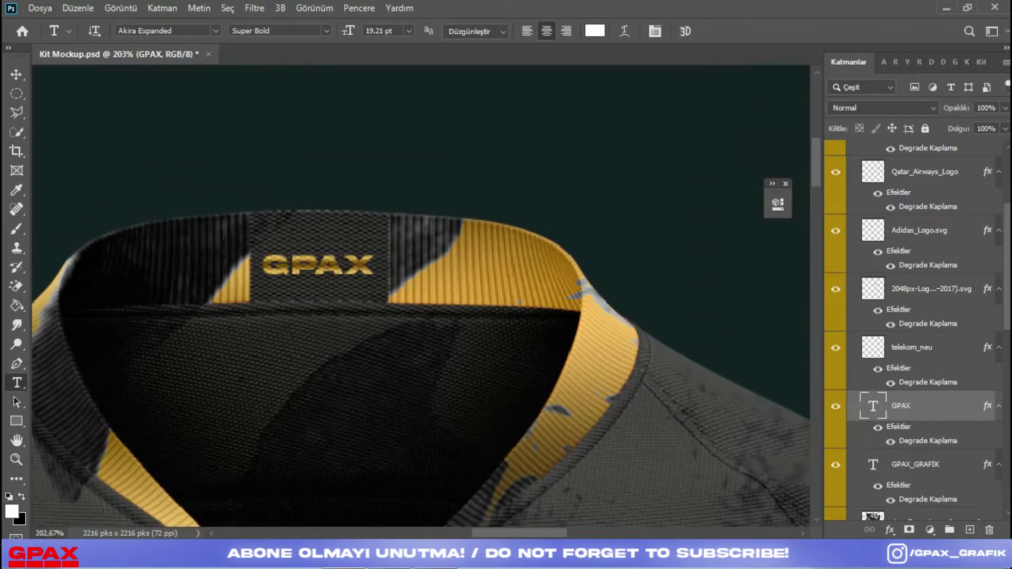
key("ctrl+t")
key("Up")
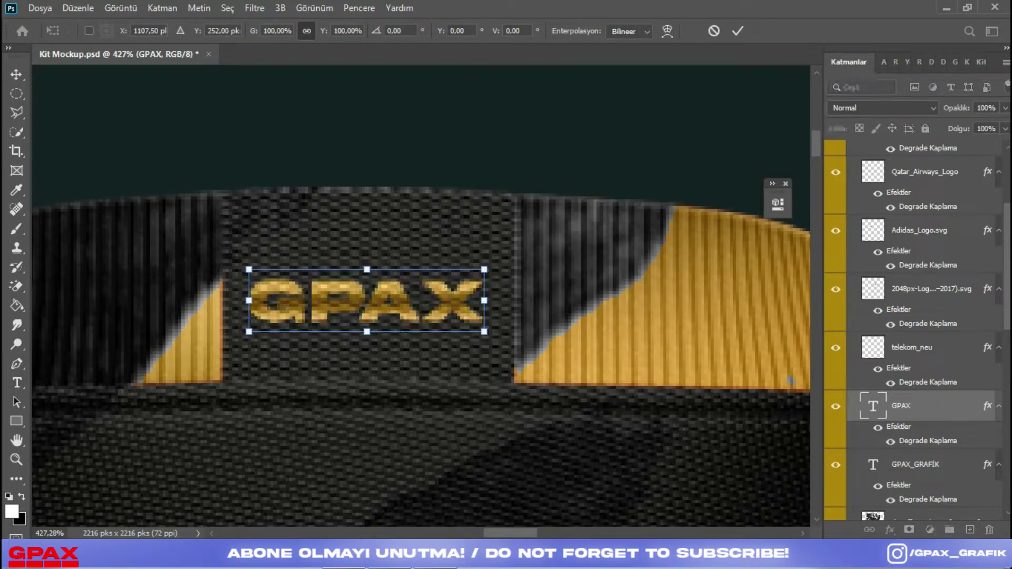
key("Return")
scroll(473, 325, "down", 6)
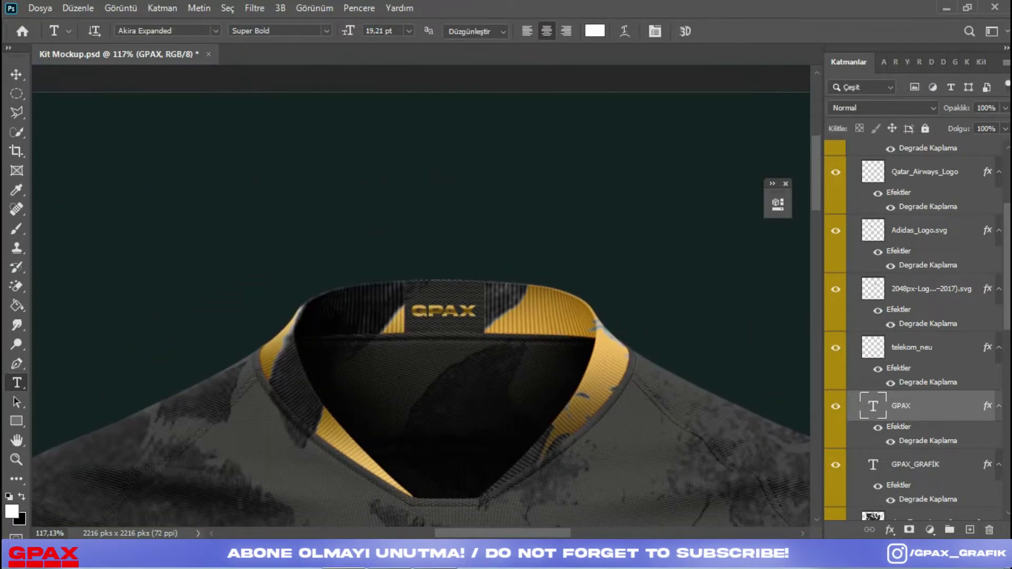
scroll(472, 324, "down", 3)
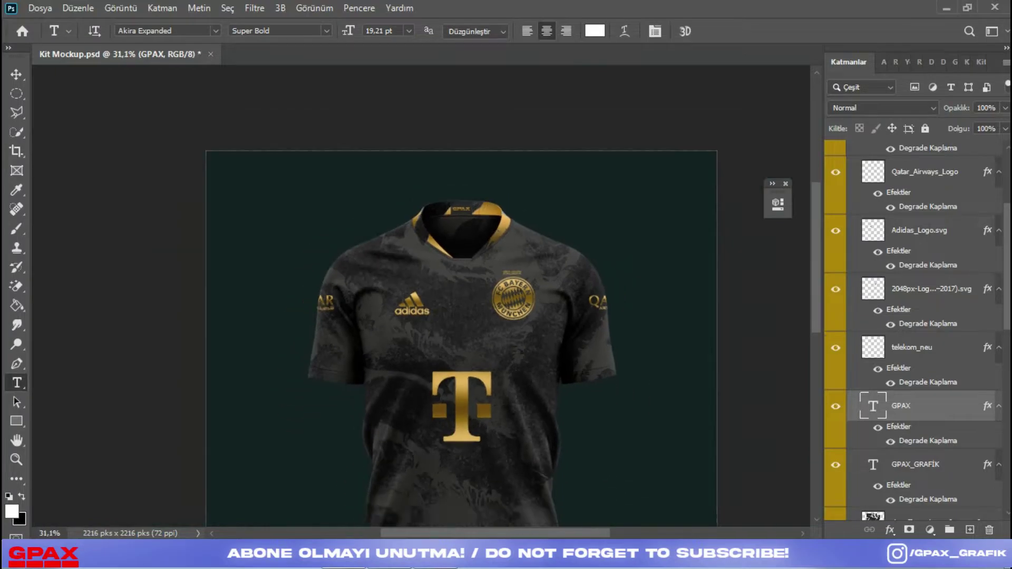
Step: Change the font of the GPAX_GRAFİK text above the crest to Candara Regular
scroll(509, 279, "up", 8)
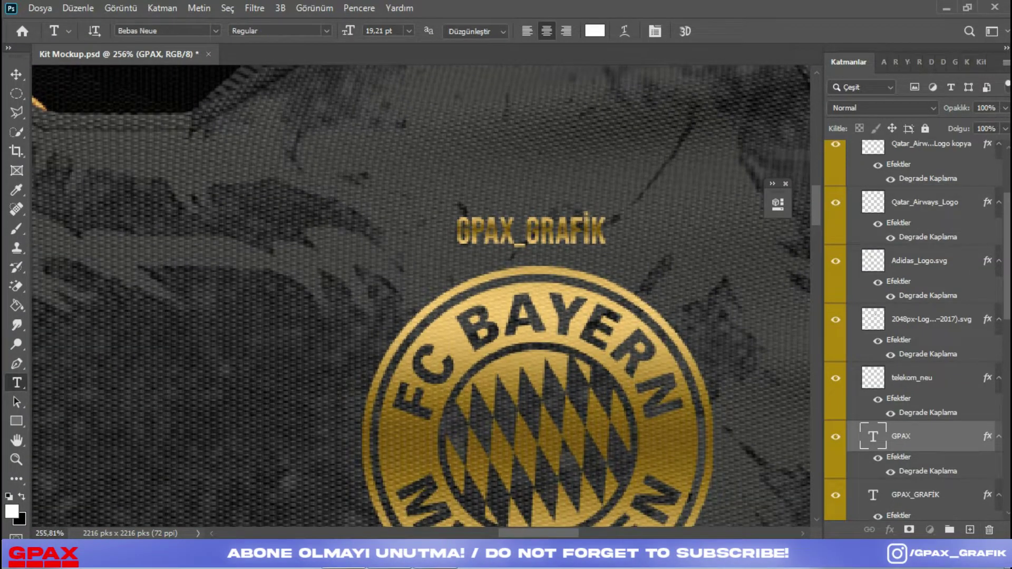
left_click(916, 495)
left_click(216, 31)
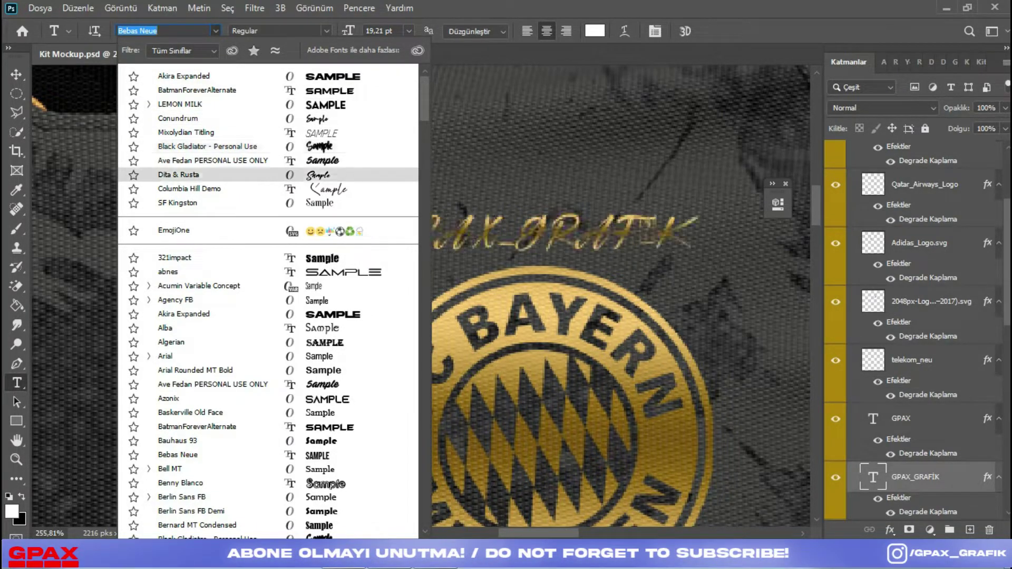
scroll(211, 286, "down", 6)
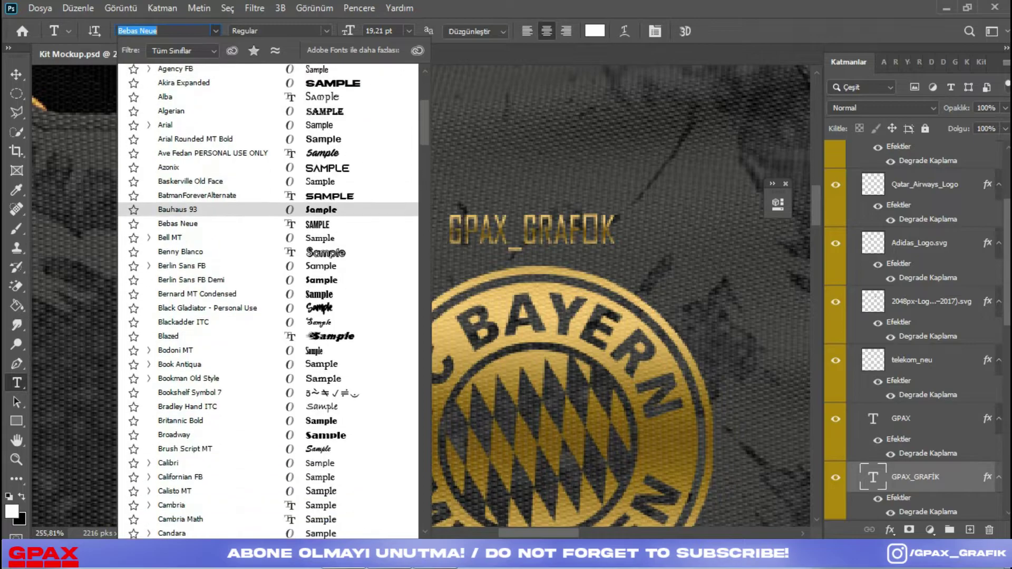
scroll(211, 390, "down", 3)
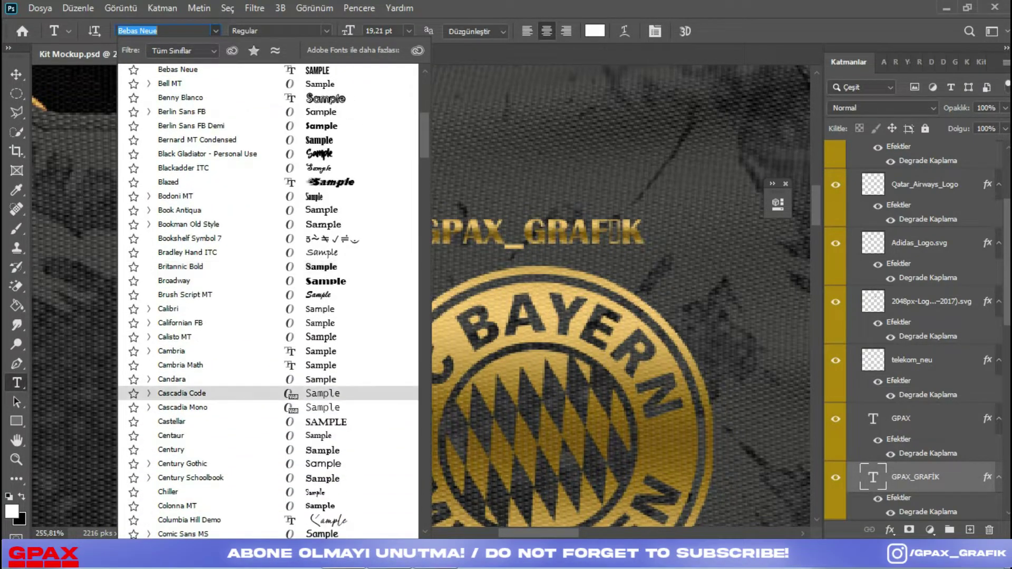
left_click(211, 379)
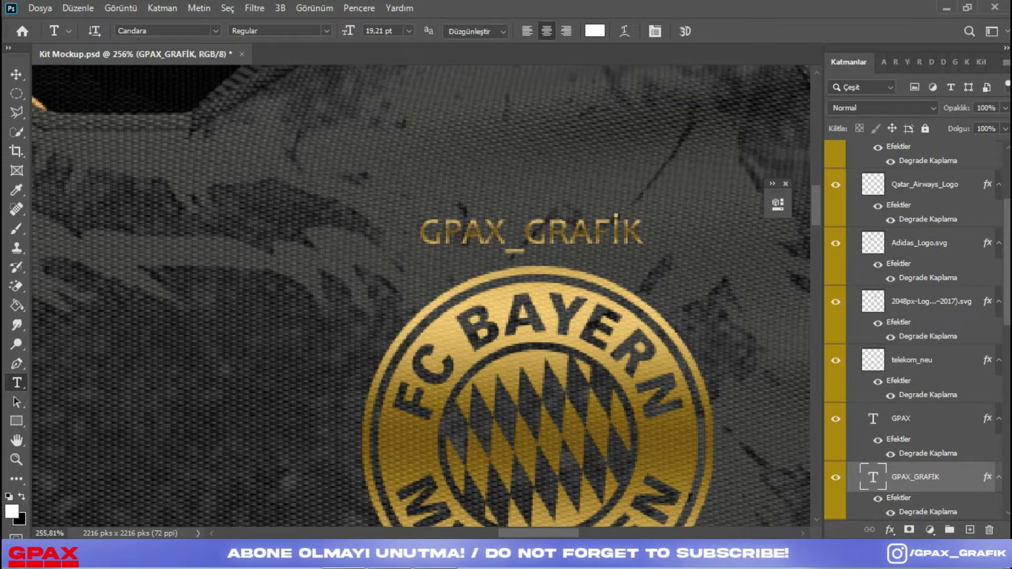
Step: Replace the wording of the text above the crest with lowercase gpax_grafik
key("ctrl+a")
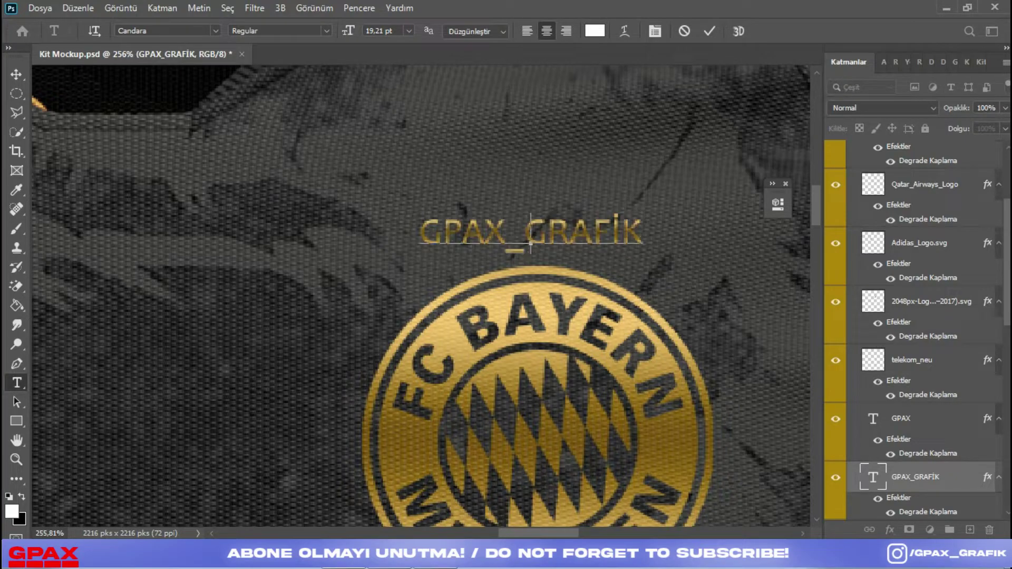
key("BackSpace")
type("gpax_")
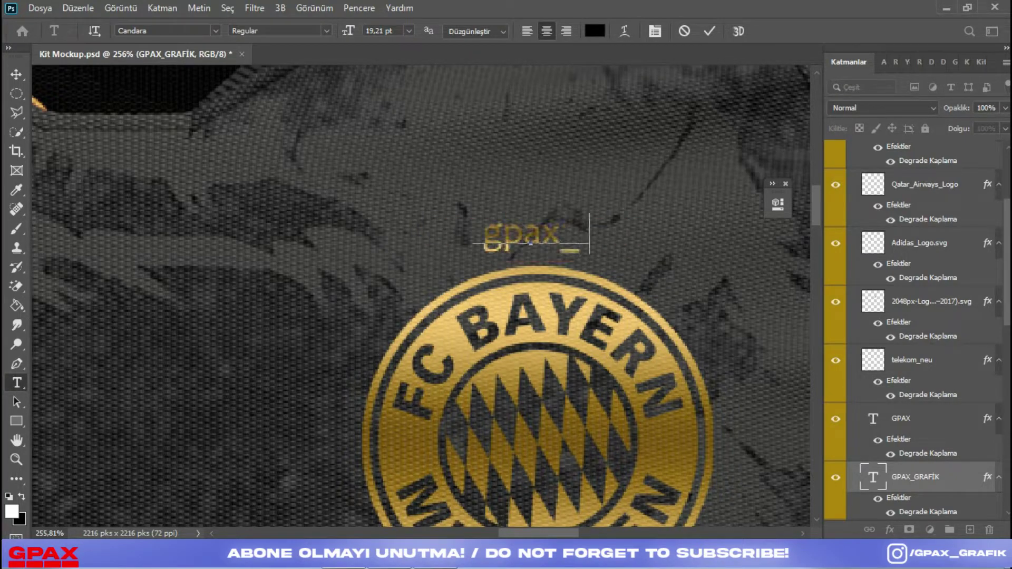
type("grafik")
key("ctrl+Return")
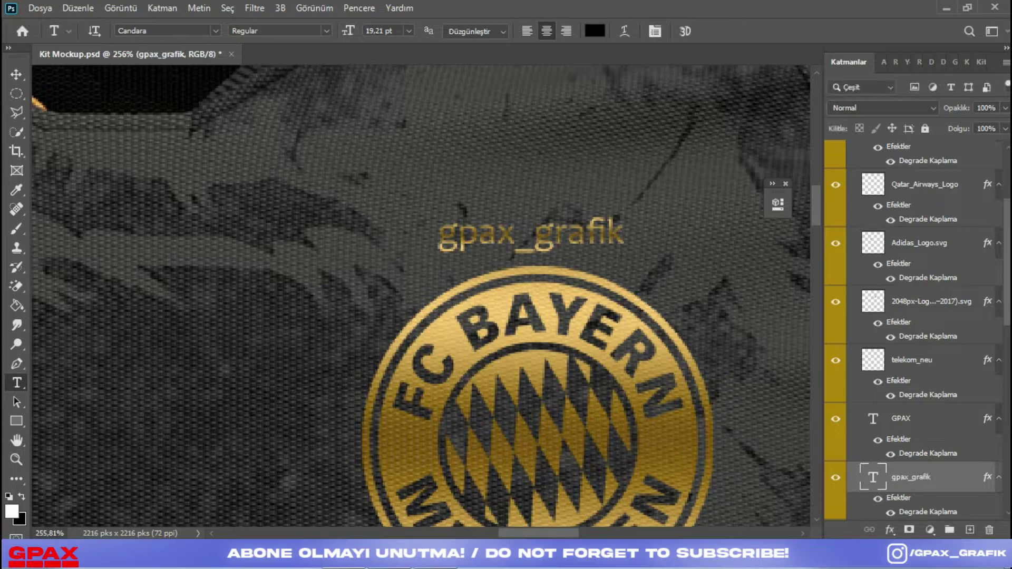
Step: Create a new blank document of 1080 x 1350 pixels at 300 ppi
scroll(230, 306, "down", 5)
scroll(422, 295, "down", 6)
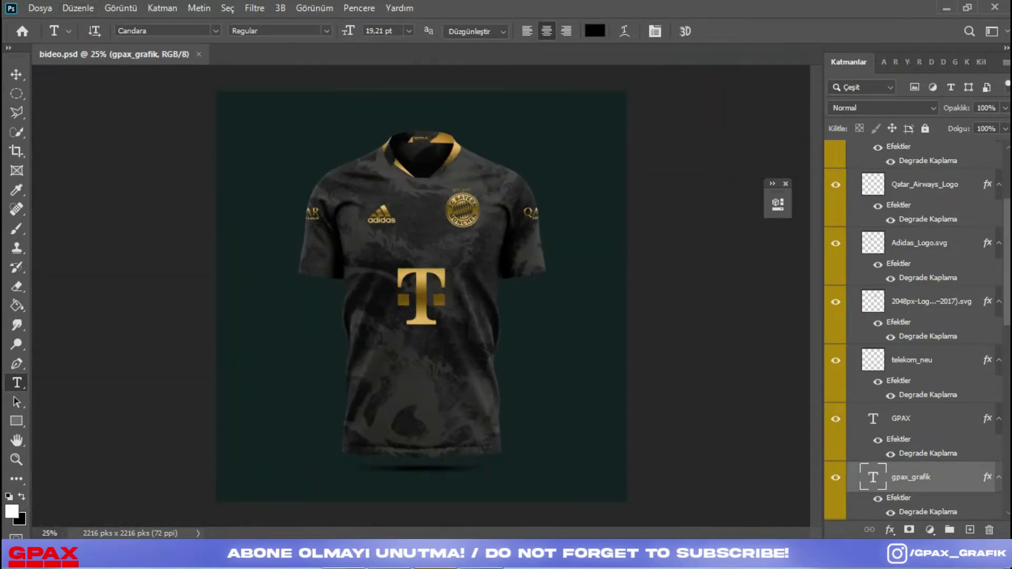
right_click(254, 58)
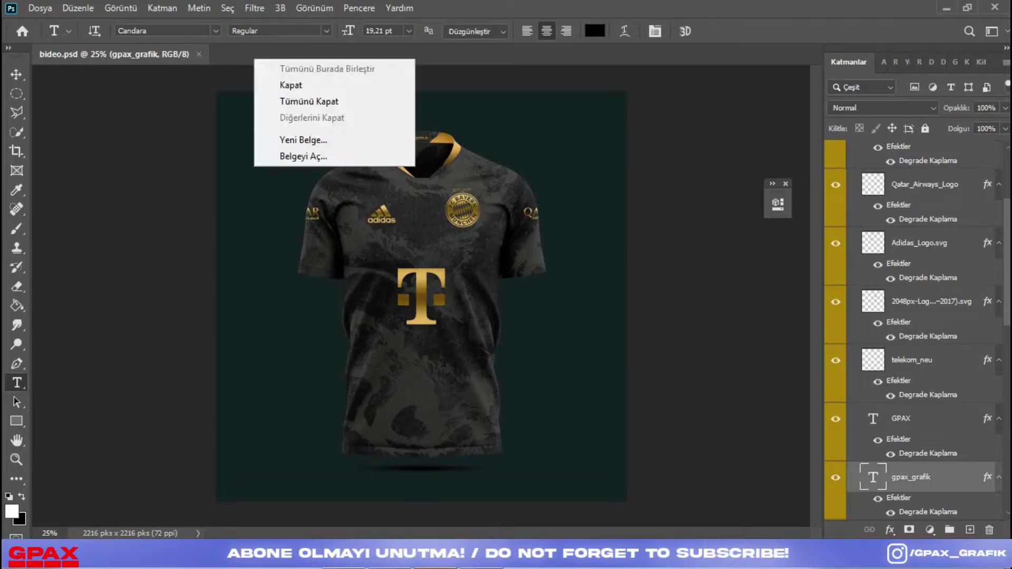
left_click(280, 138)
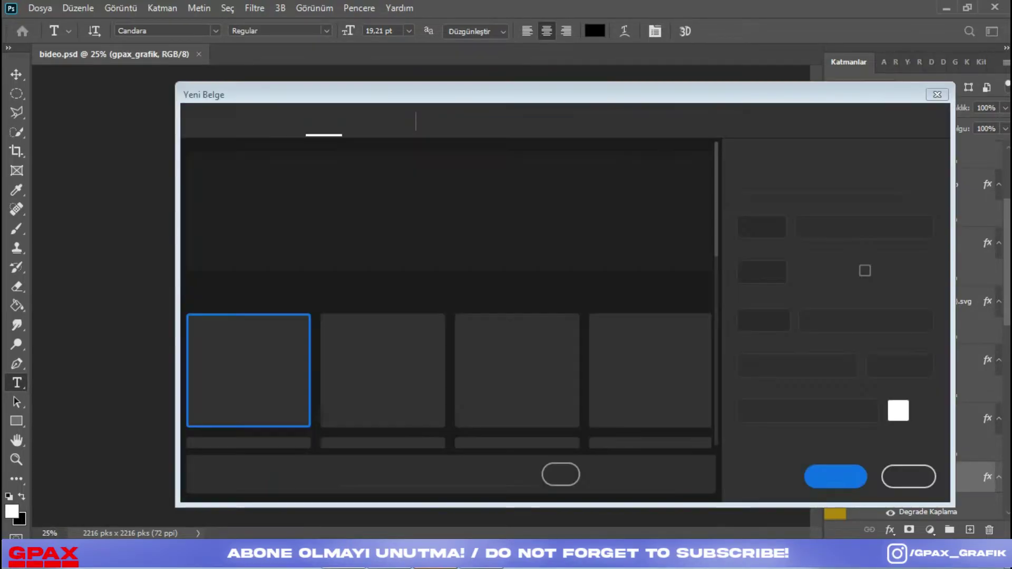
key("Return")
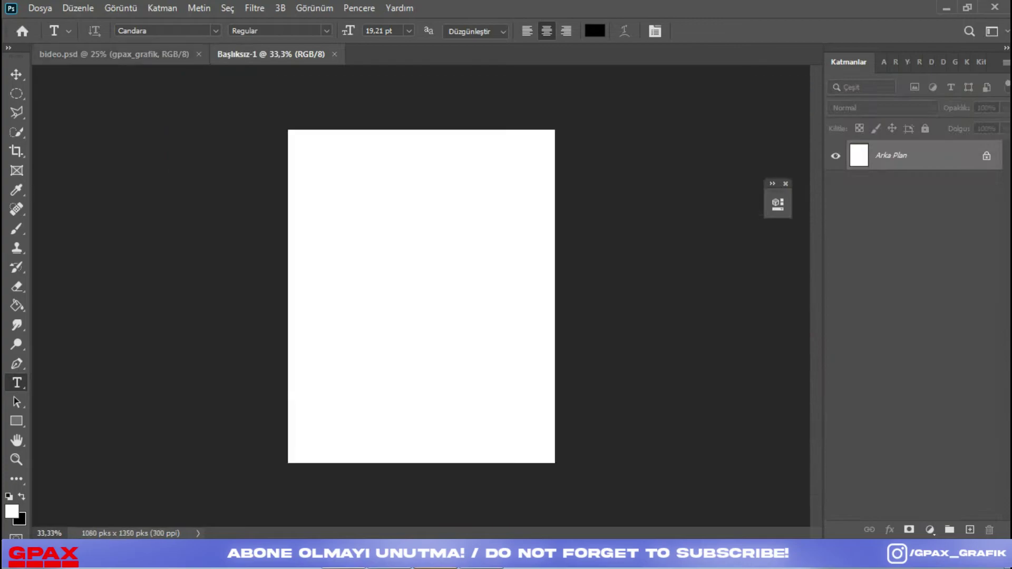
Step: Select the visible kit layers and groups in bideo.psd, from the kit group down, and copy them into the new document
key("ctrl+Tab")
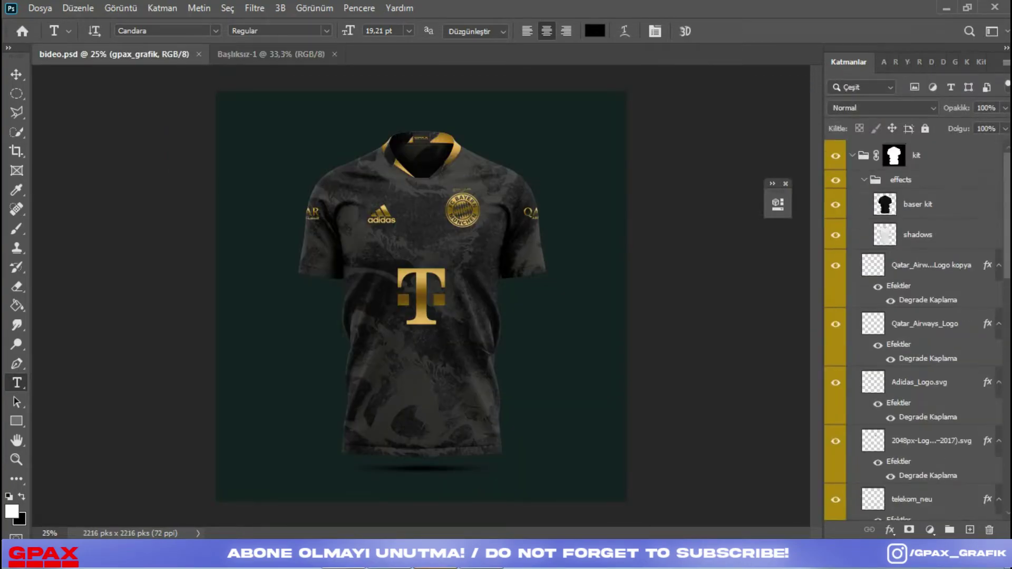
left_click(943, 155)
key("shift+alt+bracketleft")
key("shift+alt+bracketleft")
key("shift+alt+bracketleft")
key("shift+alt+bracketleft")
key("shift+alt+bracketleft")
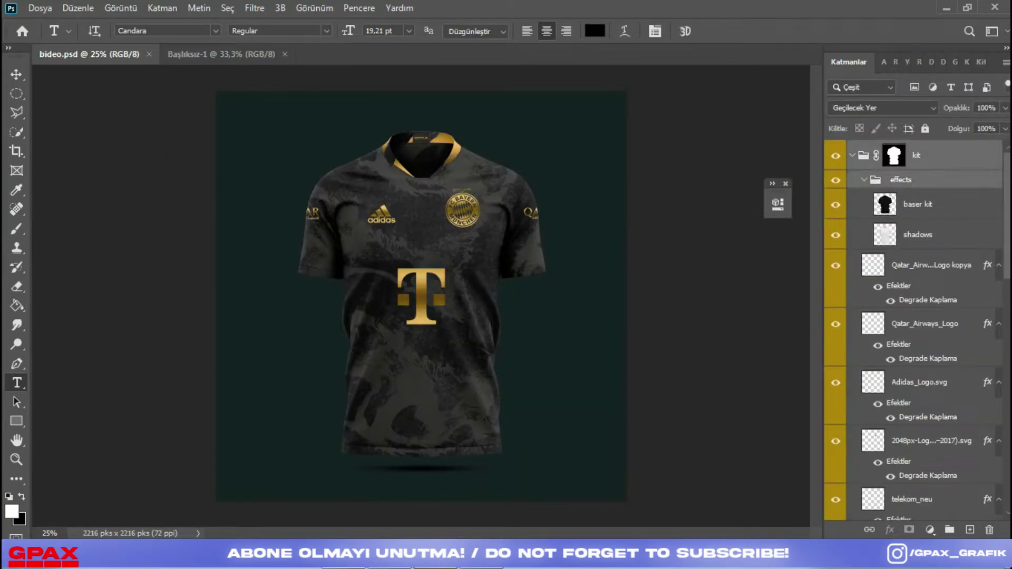
key("shift+alt+bracketleft")
key("shift+alt+bracketleft")
key("shift+alt+bracketleft")
key("shift+alt+bracketleft")
key("shift+alt+bracketleft")
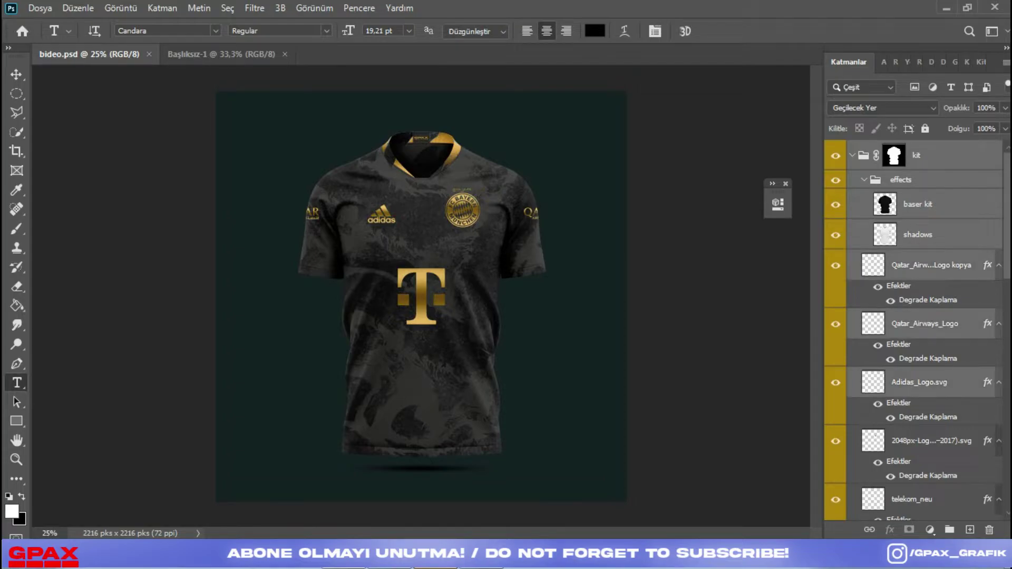
key("shift+alt+bracketleft")
key("shift+alt+bracketleft")
key("shift+alt+bracketleft")
key("shift+alt+bracketleft")
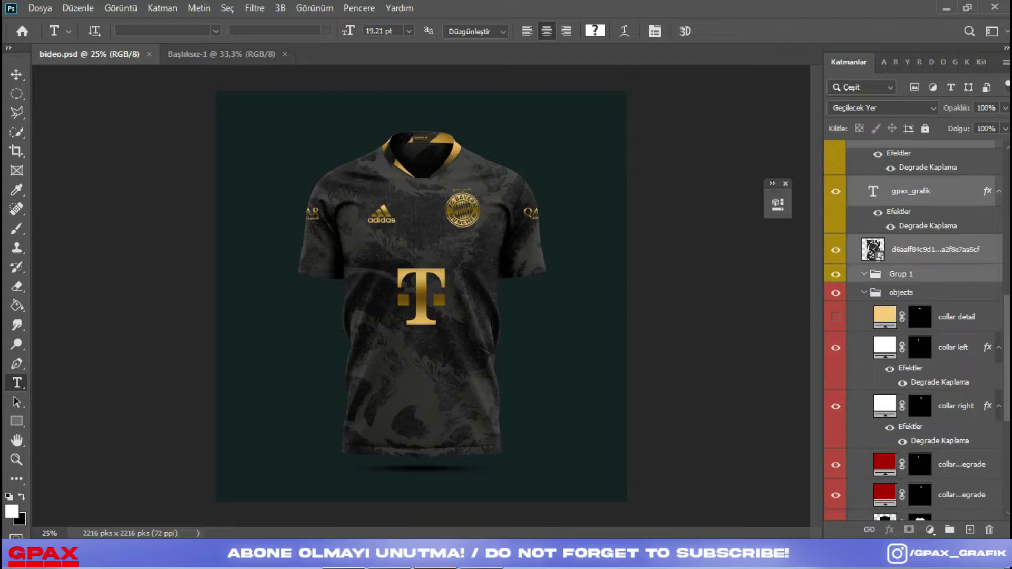
key("ctrl+z")
key("shift+alt+bracketleft")
key("shift+alt+bracketleft")
key("shift+alt+bracketleft")
key("shift+alt+bracketleft")
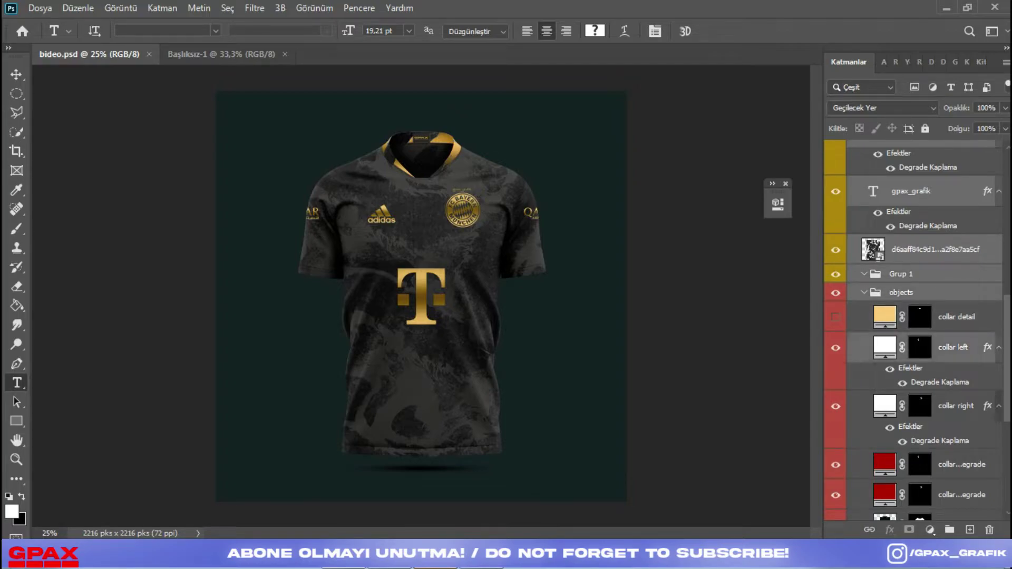
scroll(917, 330, "down", 4)
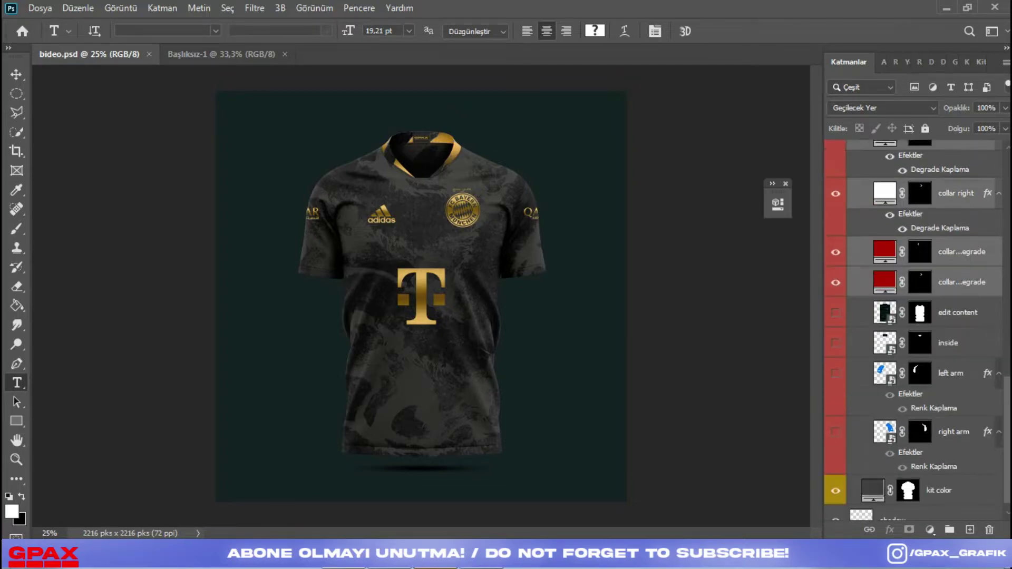
key("shift+alt+bracketleft")
key("shift+alt+bracketleft")
left_click_drag(936, 471, 422, 295)
Step: Merge the copied kit layers into one and scale the shirt down, centred on the white canvas
right_click(900, 211)
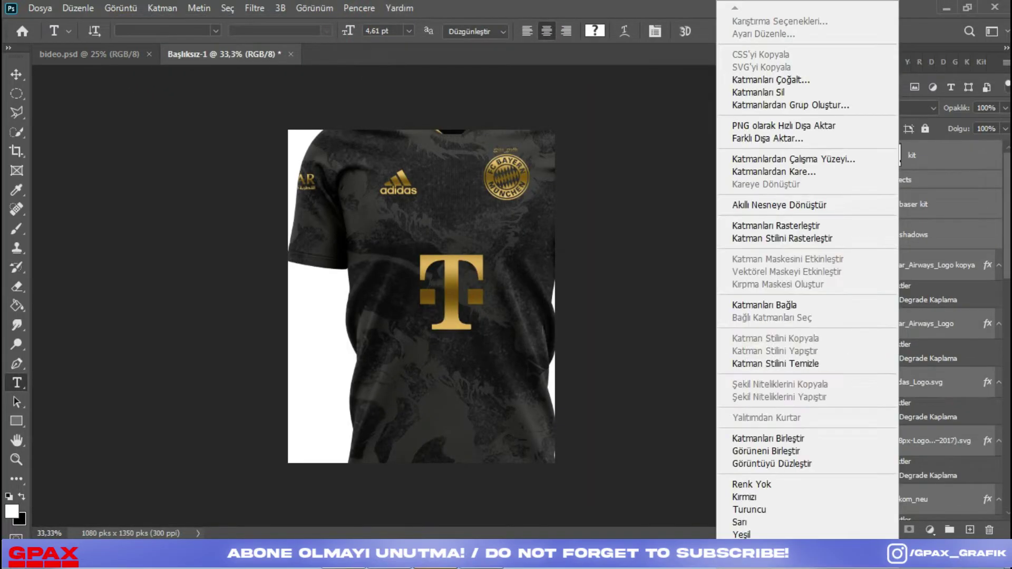
left_click(806, 439)
key("ctrl+t")
left_click_drag(289, 266, 425, 300)
left_click_drag(580, 307, 477, 307)
key("t")
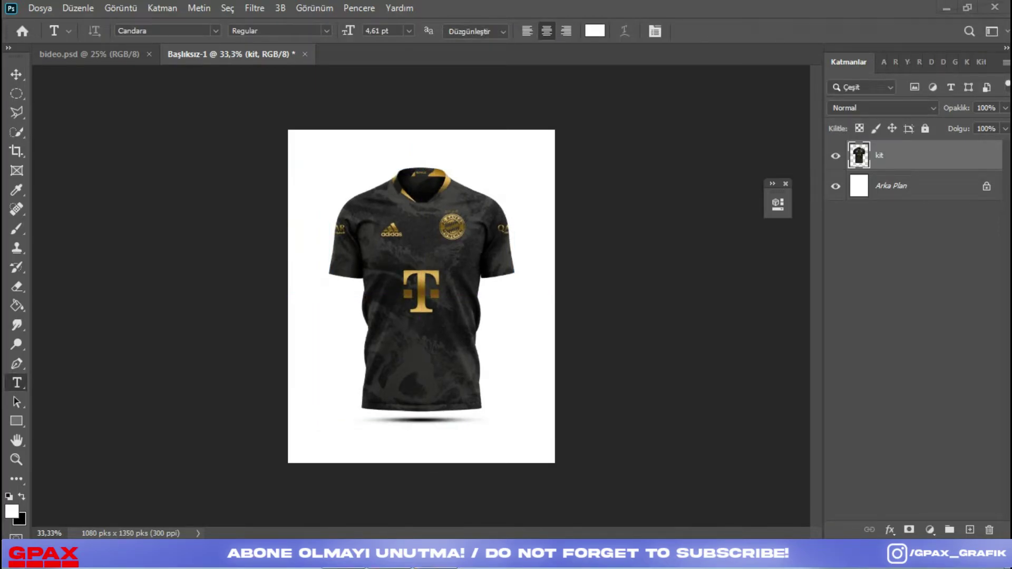
Step: Place the stadium photo and the black-and-white marble texture from the image folder, scaling the texture to about 48.60% to cover the canvas
key("alt+Tab")
left_click(180, 127)
left_click(425, 113, "ctrl")
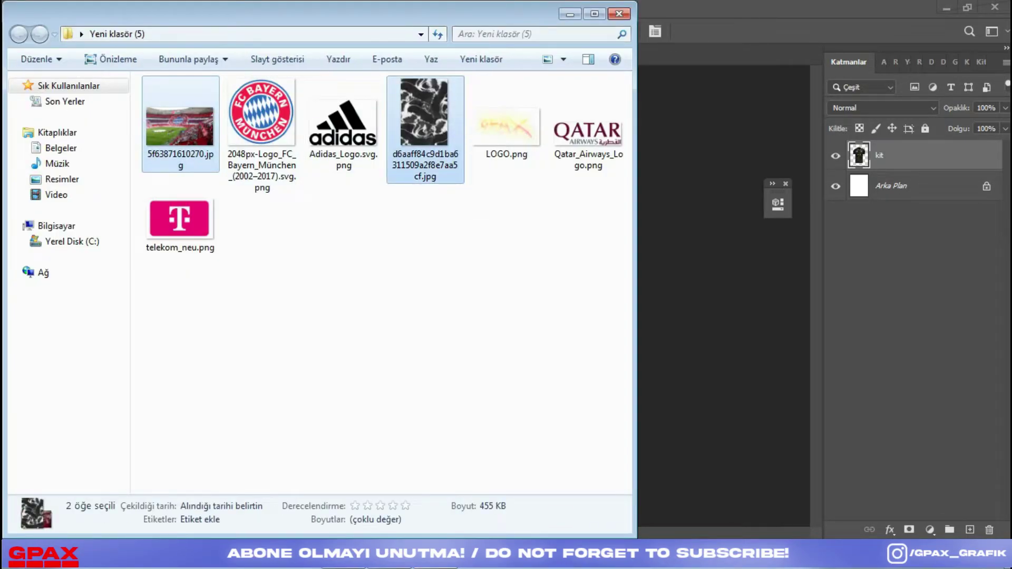
left_click_drag(425, 113, 712, 253)
left_click_drag(539, 296, 555, 296)
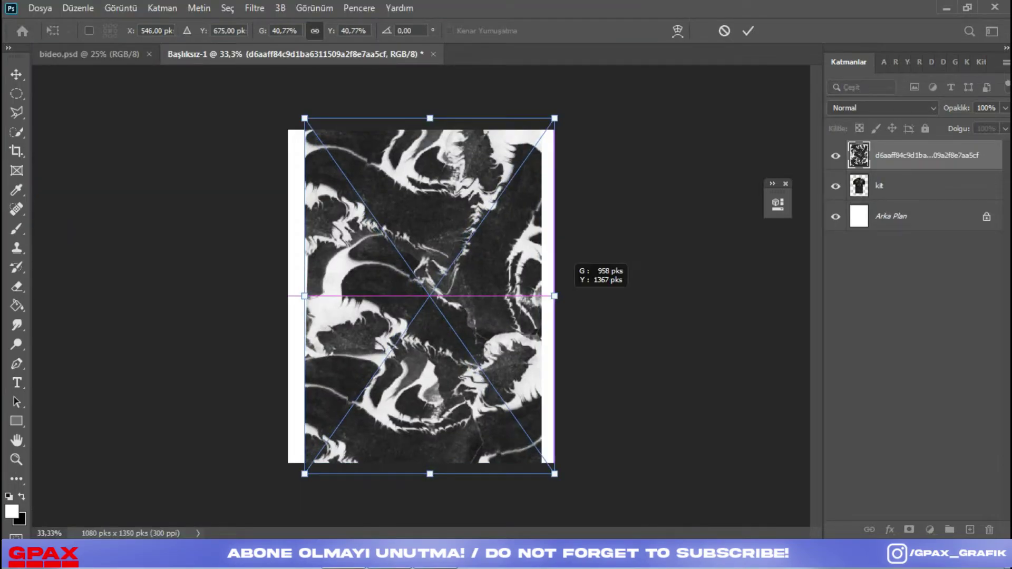
left_click_drag(304, 296, 273, 296)
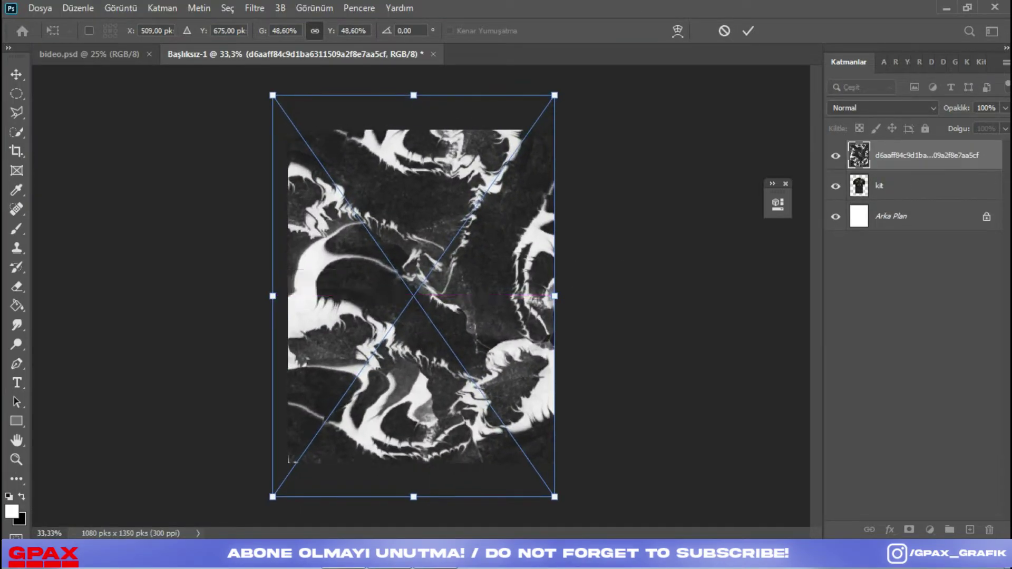
key("Return")
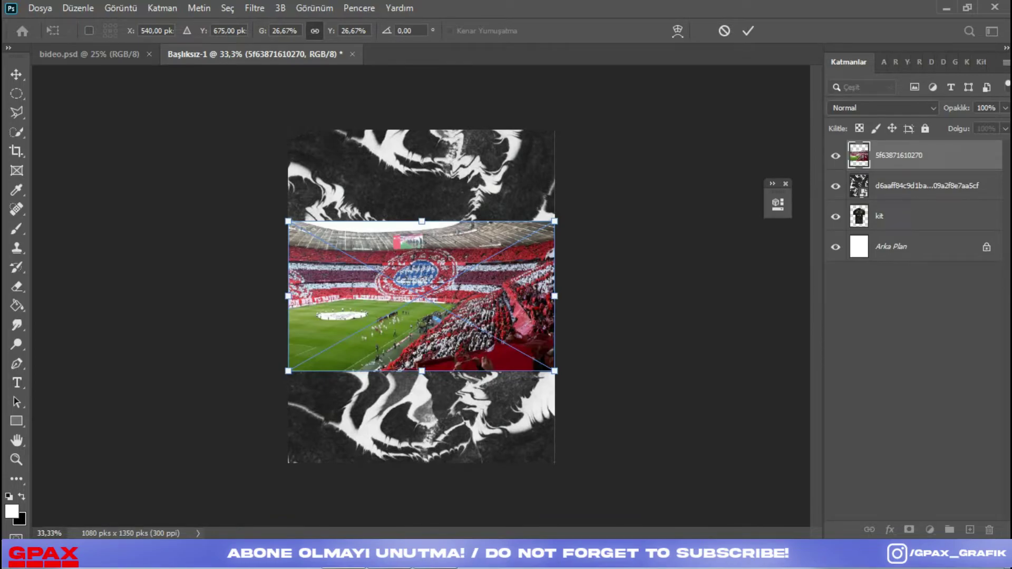
Step: Scale the stadium photo to about 65.56% to fill the canvas and move the kit layer above both background images
left_click_drag(555, 296, 386, 294)
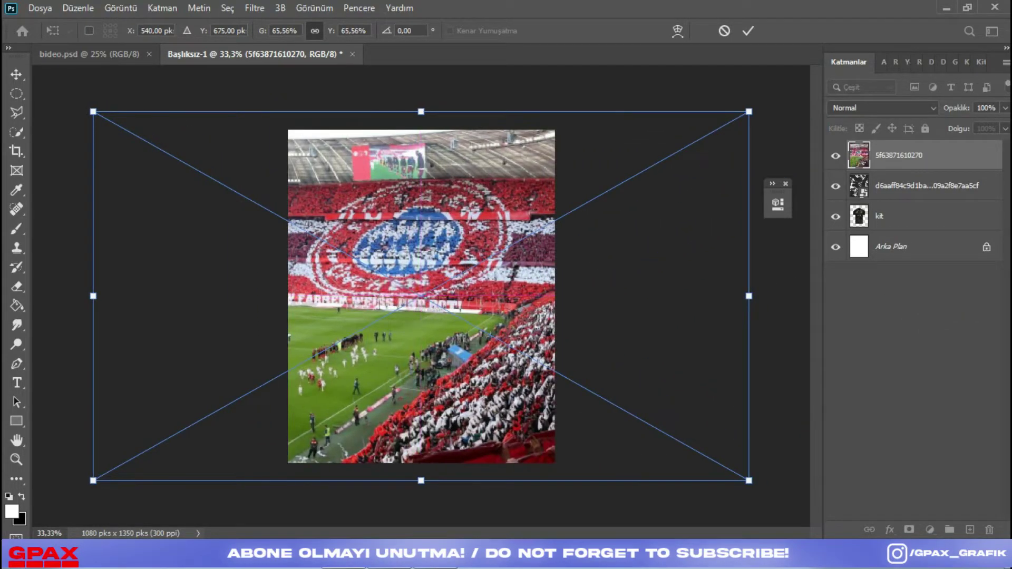
key("t")
left_click_drag(896, 216, 896, 143)
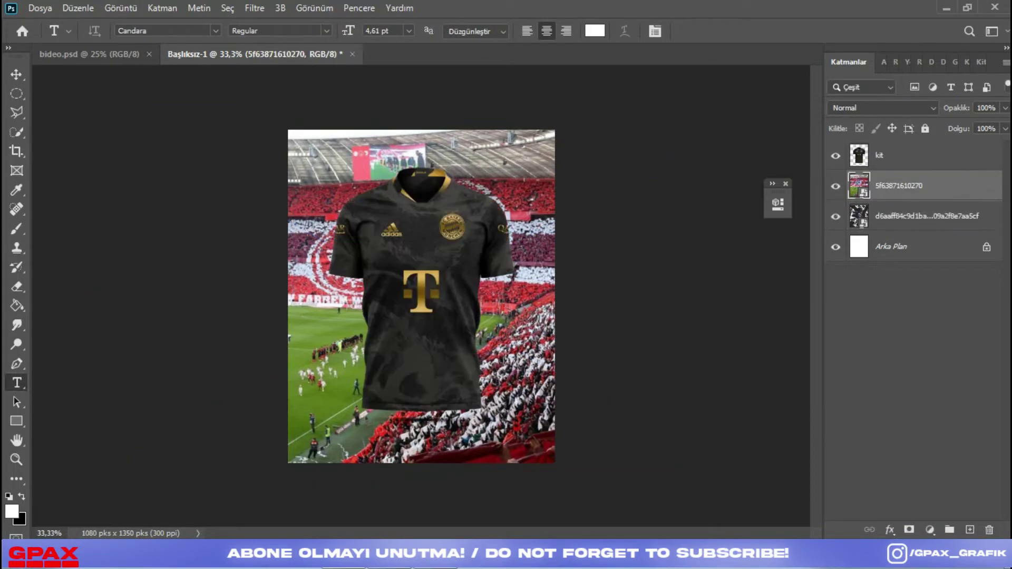
Step: Move the marble texture layer above the stadium photo and set its blend mode to Screen (Ekran)
left_click_drag(896, 216, 896, 174)
left_click(883, 107)
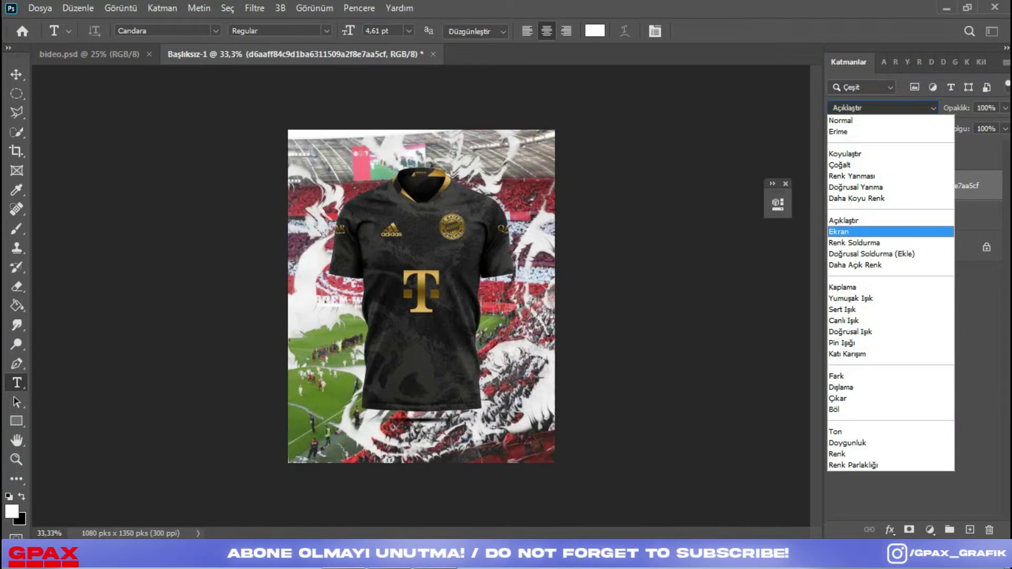
left_click(891, 231)
Step: On a new layer above the stadium photo, fade the lower part of the poster to white with a soft 417 px brush
left_click(922, 216)
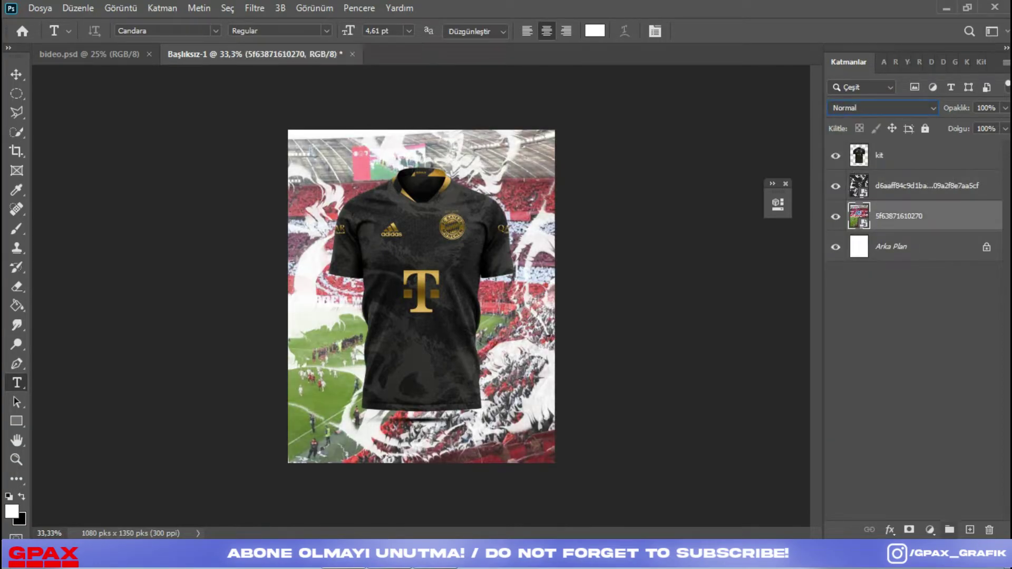
left_click(970, 529)
key("b")
right_click(519, 295)
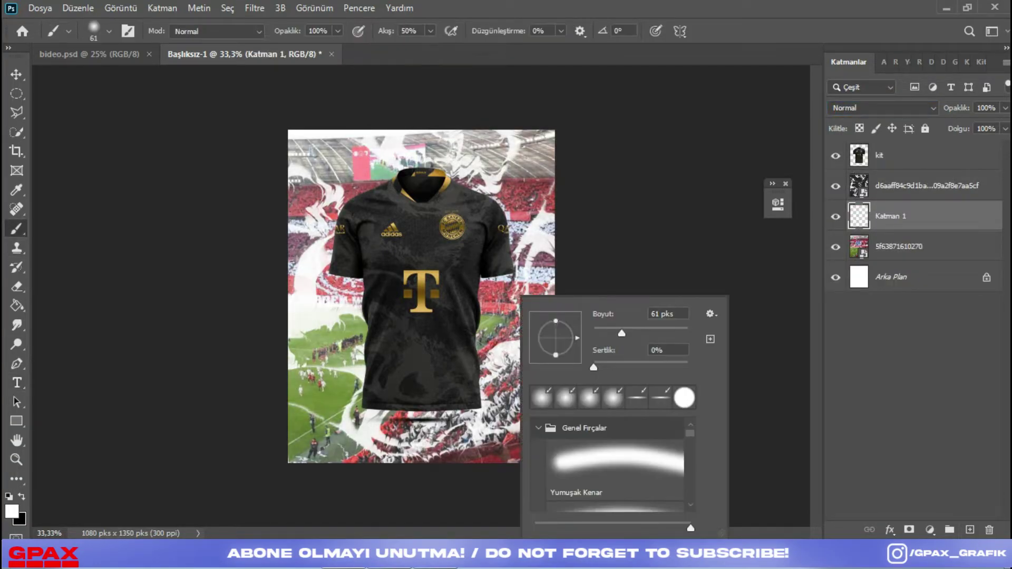
left_click_drag(411, 448, 548, 443)
right_click(481, 296)
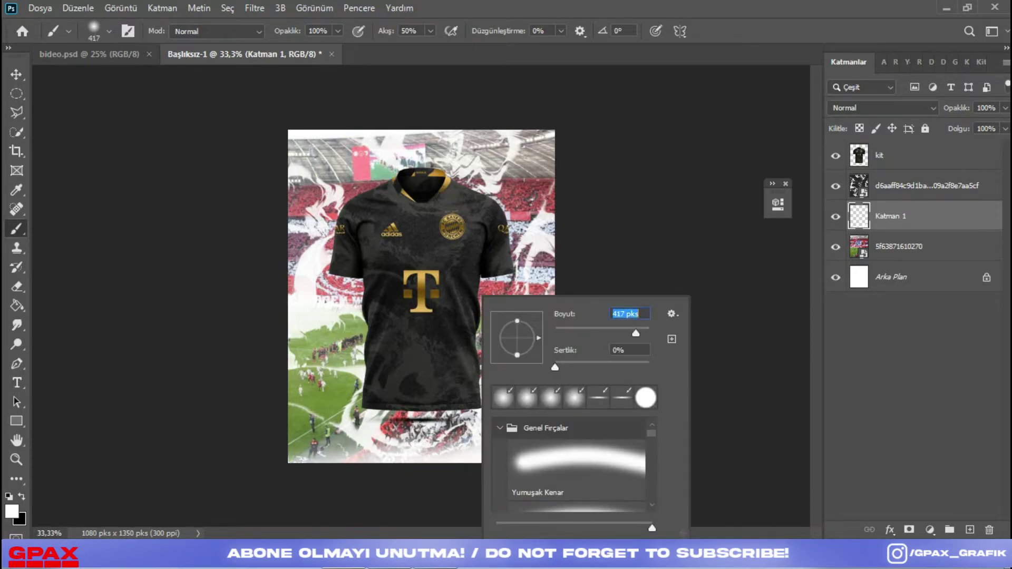
mouse_move(317, 421)
left_mouse_down()
mouse_move(528, 416)
mouse_move(327, 400)
mouse_move(517, 369)
mouse_move(327, 374)
left_mouse_up()
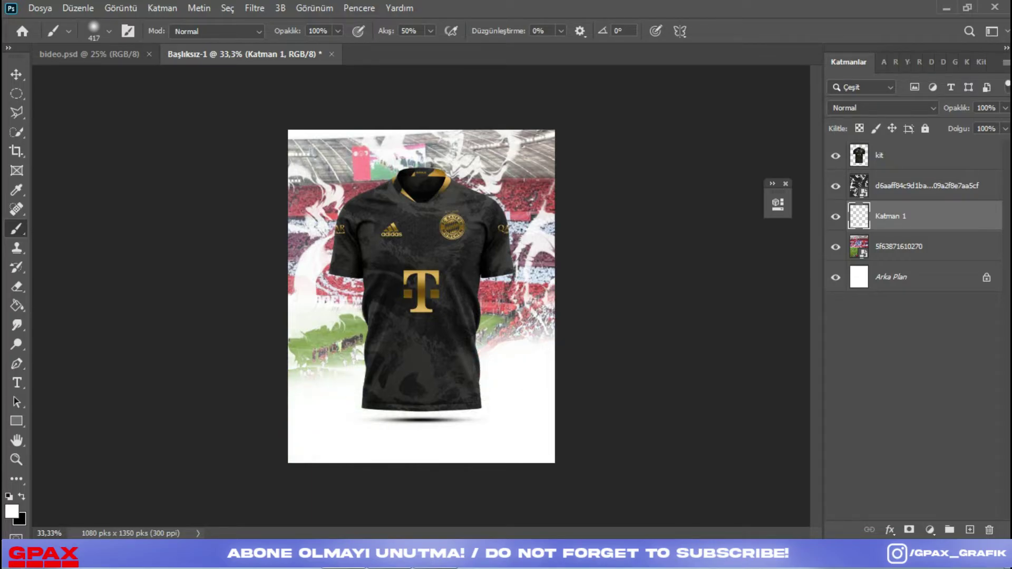
Step: Add the title text BAYERN MUNCHEN ALTERNATE KİT near the lower edge of the poster
key("t")
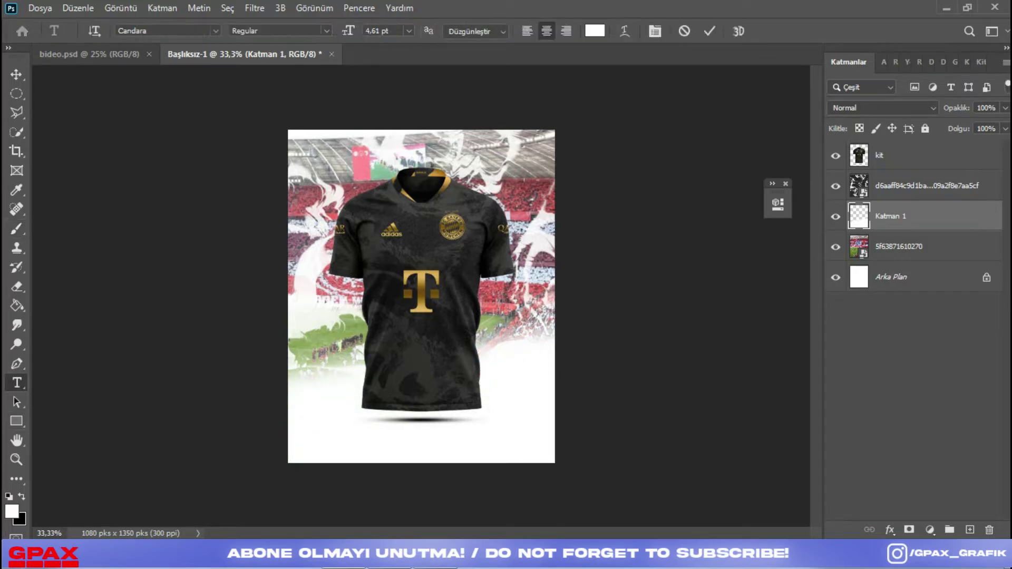
left_click(345, 451)
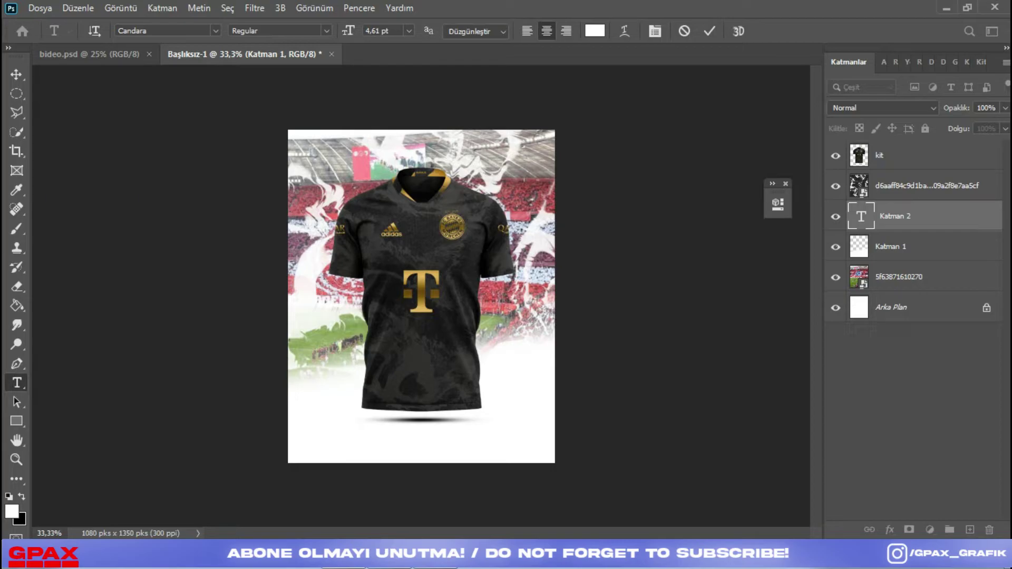
left_click(896, 216)
Step: Apply a gold gradient overlay to the title text layer
right_click(880, 216)
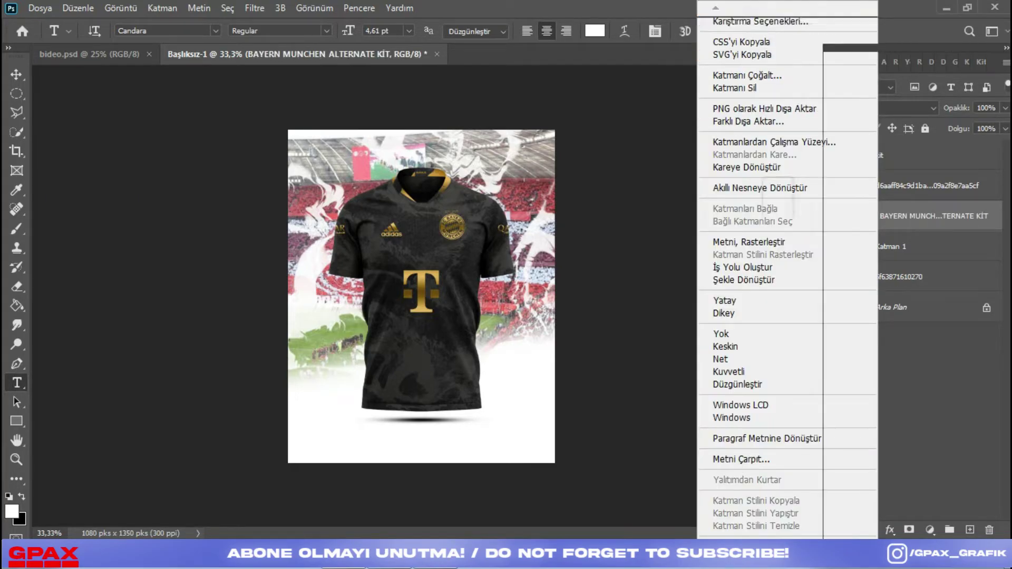
left_click(760, 22)
left_click(353, 400)
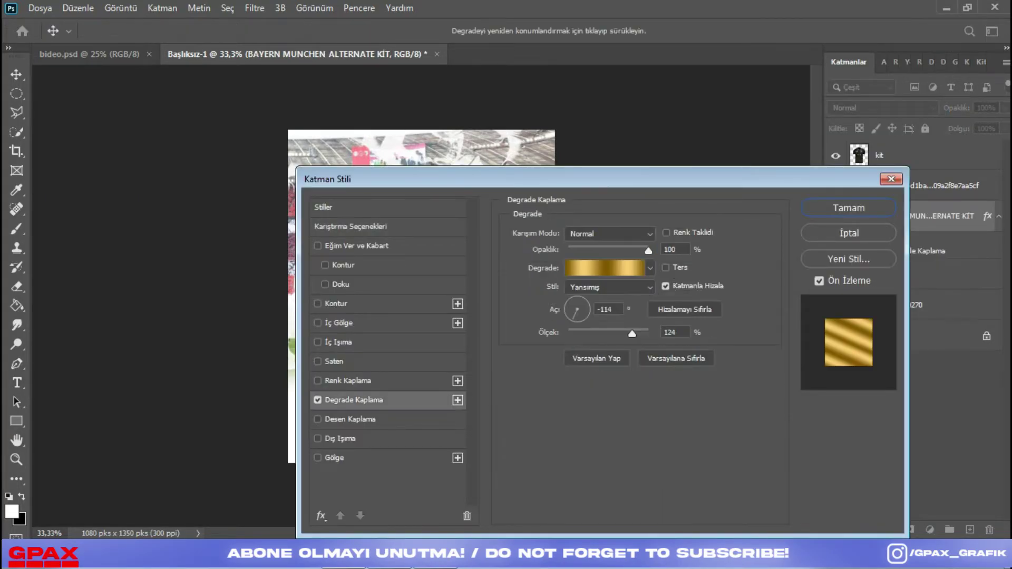
left_click(848, 208)
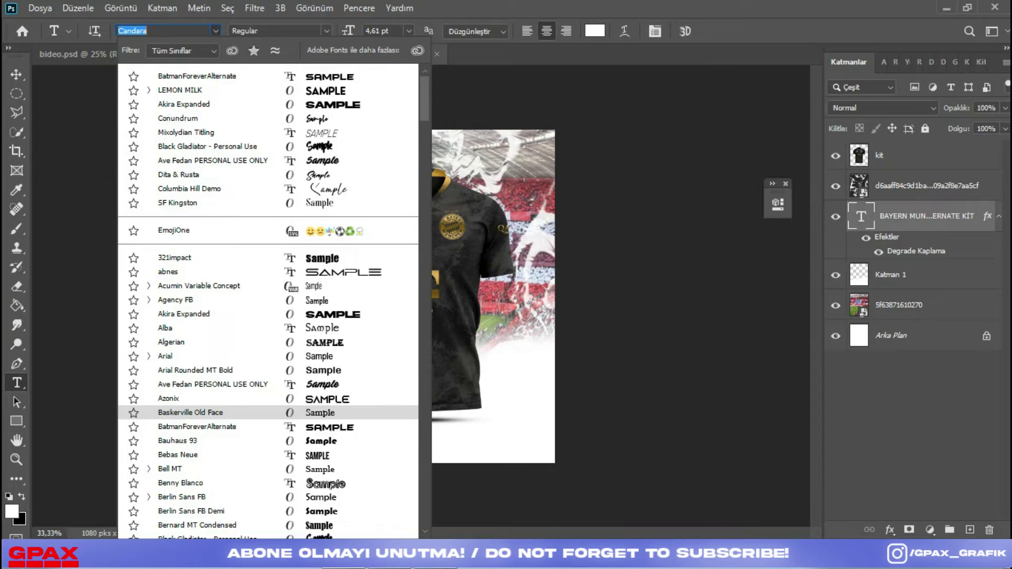
Step: Set the title's font to LEMON MILK and enlarge it to about 10.63 pt, centred at the foot of the poster
left_click(180, 90)
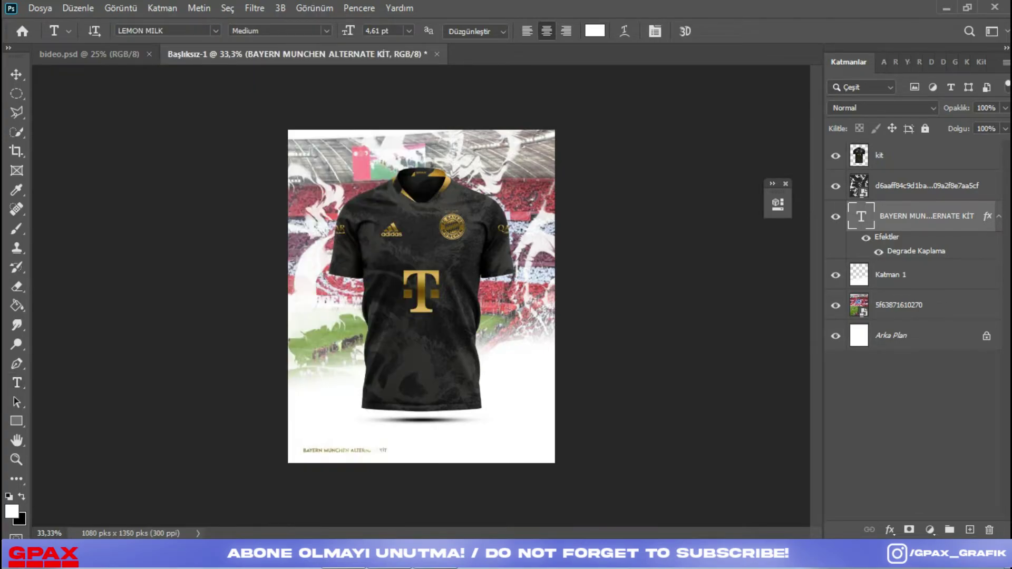
key("ctrl+t")
left_click_drag(391, 445, 583, 448)
left_click_drag(492, 454, 463, 454)
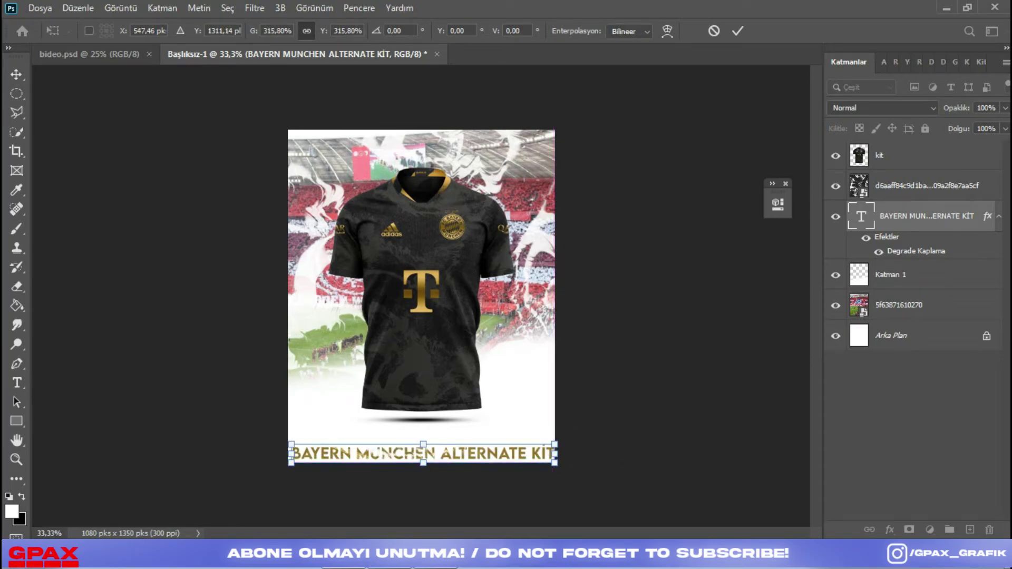
left_click_drag(555, 454, 534, 454)
left_click_drag(423, 448, 423, 450)
key("Return")
Step: Bring the title layer to the top of the layer stack and move the text up to just below the shirt's shadow
left_click_drag(922, 215, 923, 153)
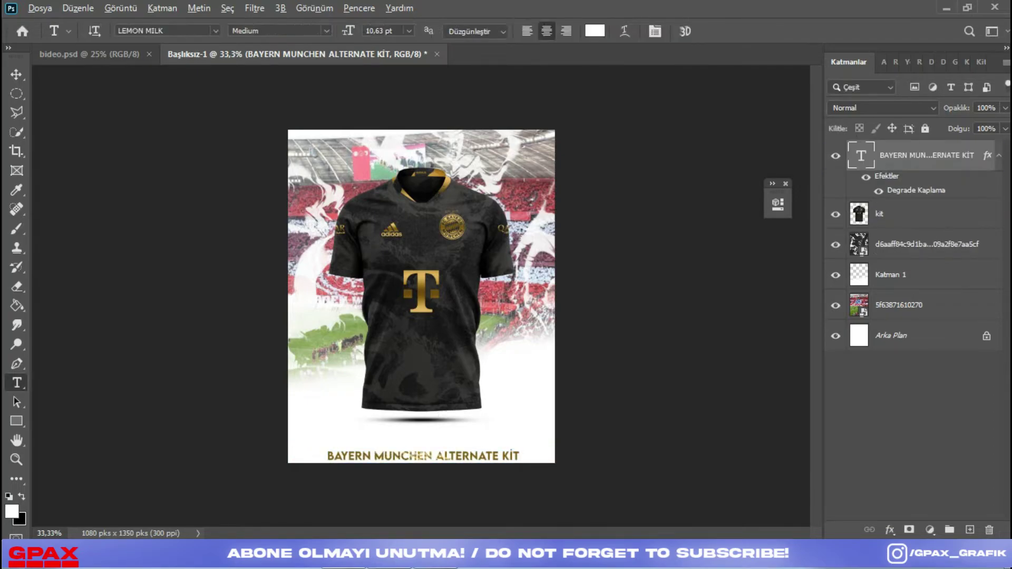
scroll(428, 368, "up", 5)
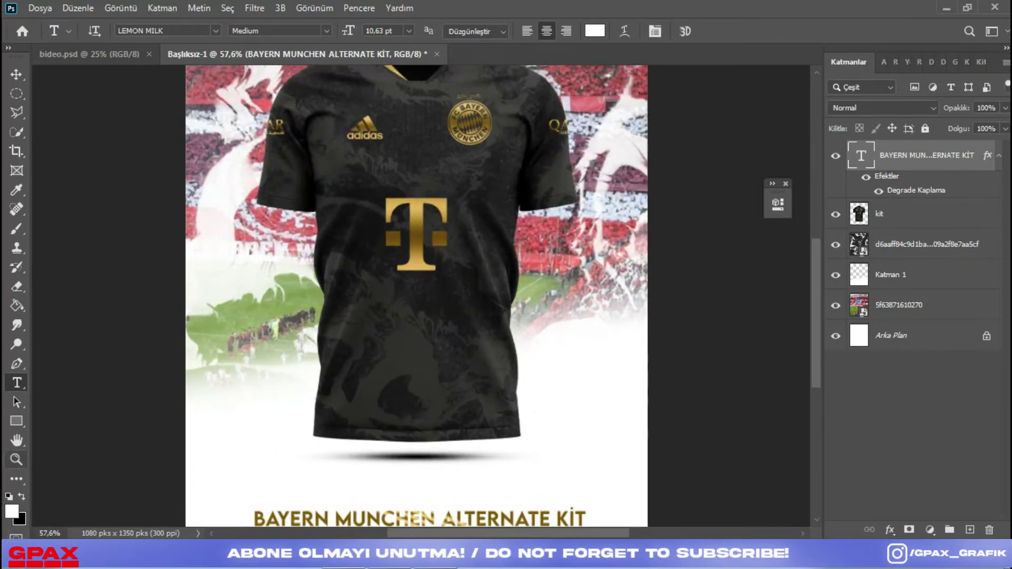
scroll(416, 295, "down", 3)
key("ctrl+t")
left_click_drag(443, 459, 437, 428)
key("Return")
key("z")
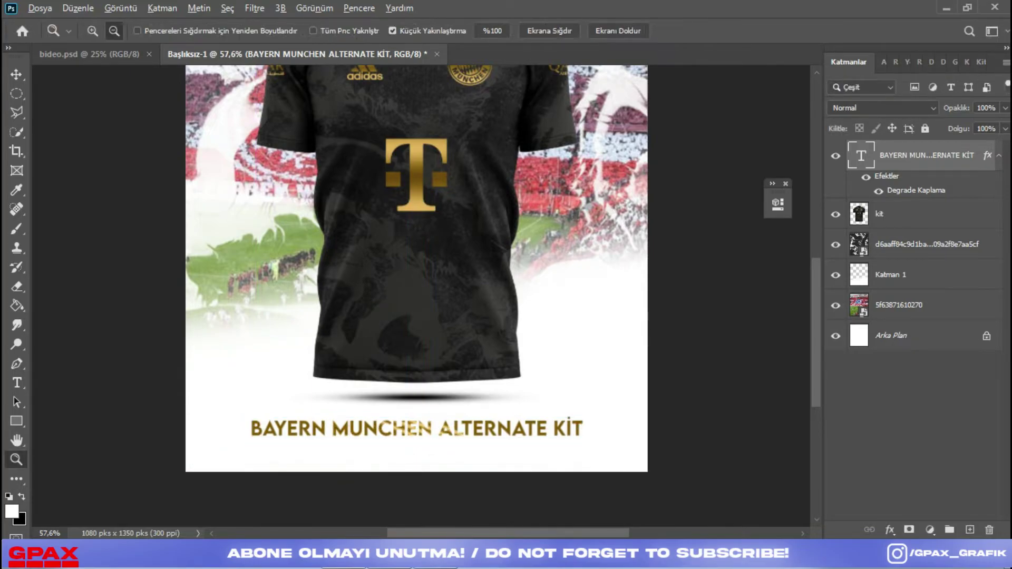
scroll(420, 296, "down", 3)
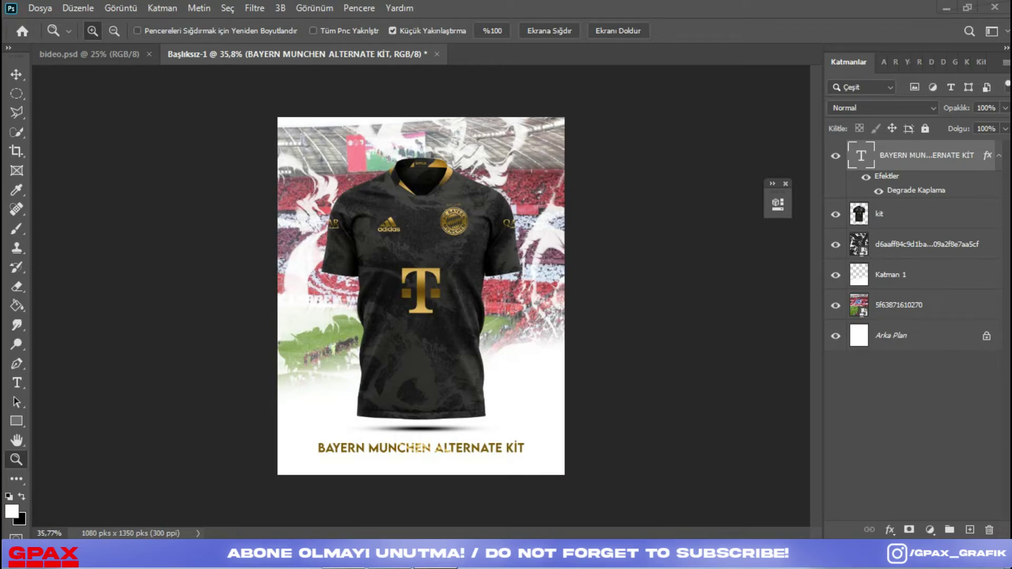
Step: Place LOGO.png from the image folder into the poster
key("alt+Tab")
left_click(506, 121)
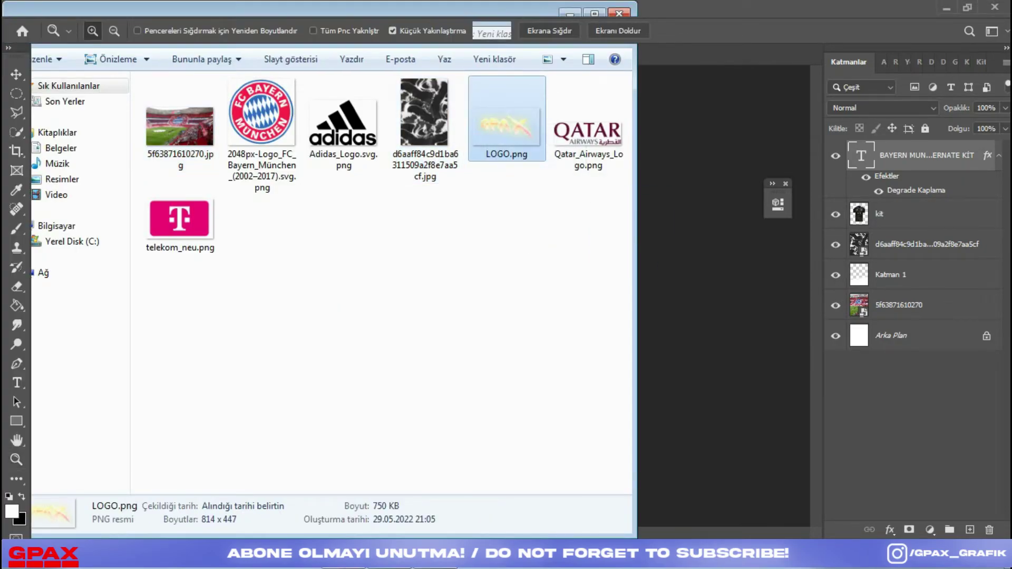
left_click_drag(506, 121, 421, 317)
key("Return")
Step: Apply a black colour overlay at 100% opacity to the GPAX logo layer
right_click(899, 155)
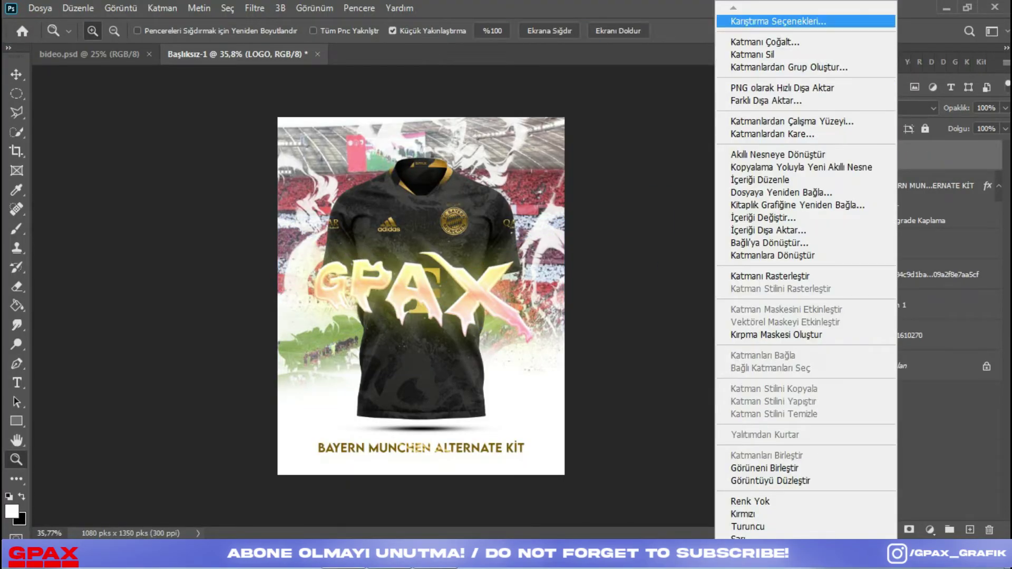
left_click(778, 21)
left_click(348, 381)
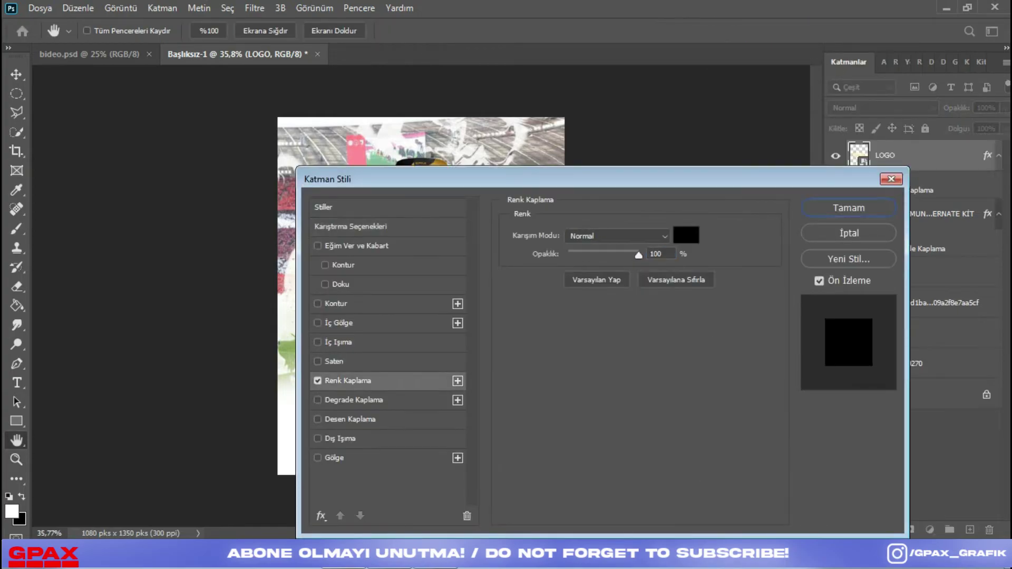
left_click(849, 208)
Step: Scale the GPAX logo down to about 3.04% and place it centred beneath the title
key("ctrl+t")
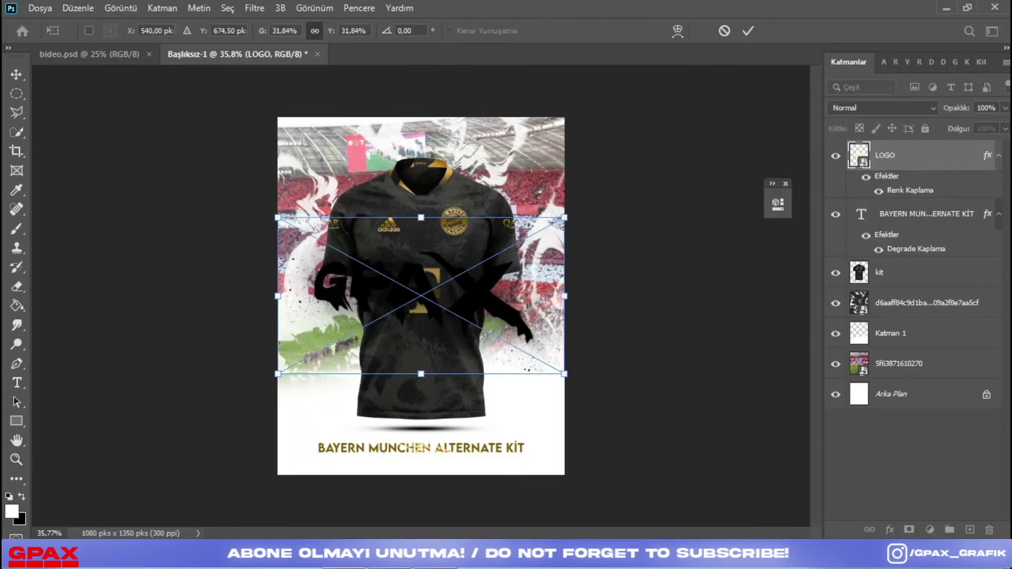
left_click_drag(564, 296, 434, 477)
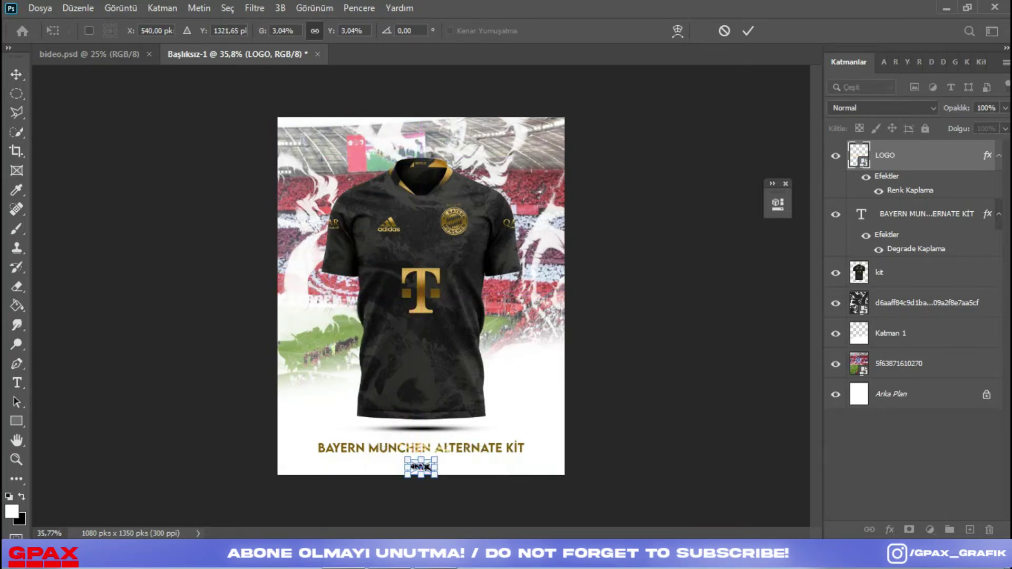
key("Return")
Step: Enlarge the GPAX logo to about 5.30% and centre it between the title and the poster's lower edge
left_click(425, 467)
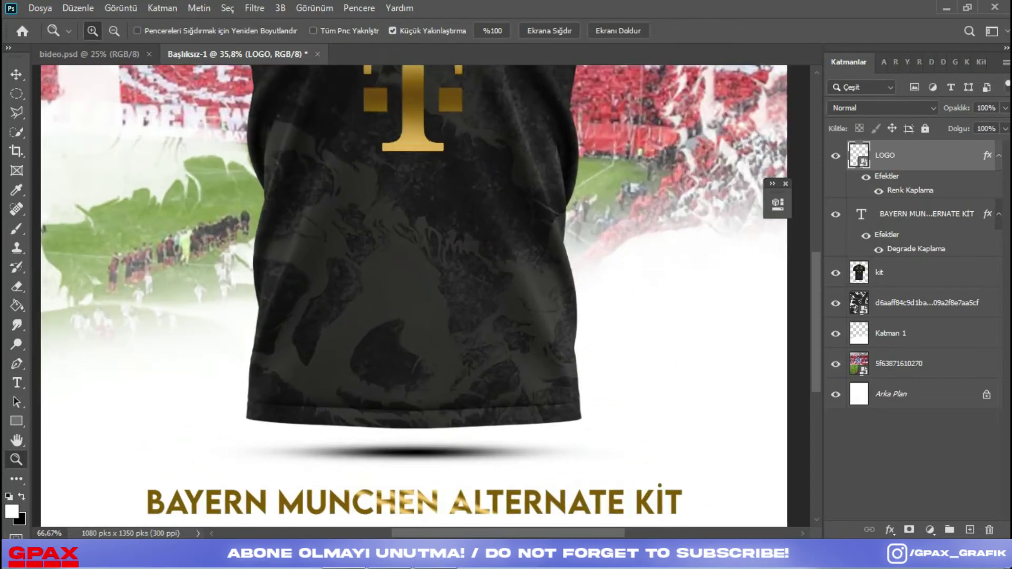
left_click(417, 453)
key("ctrl+t")
left_click_drag(477, 327, 610, 293)
left_click_drag(506, 335, 451, 331)
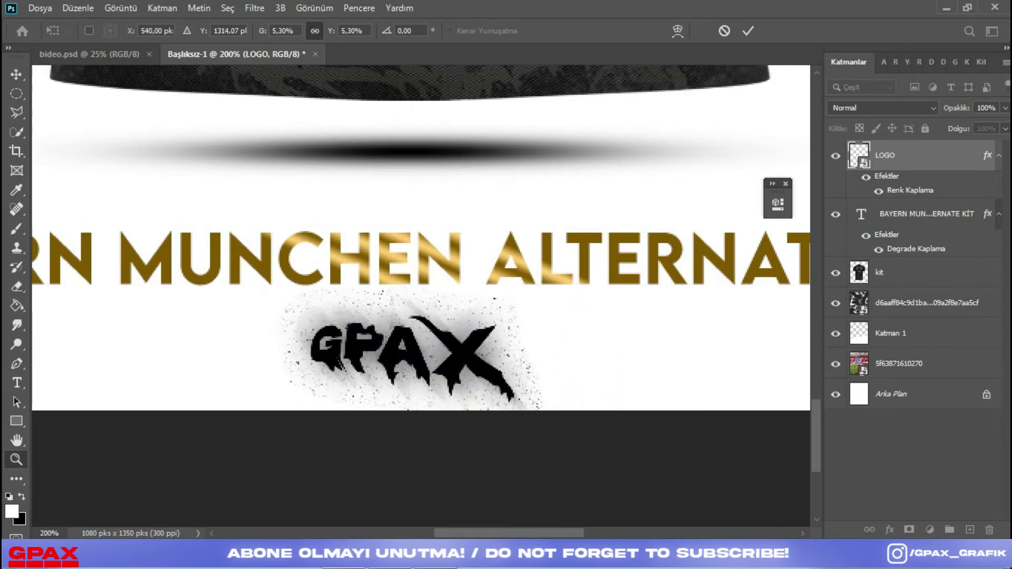
key("Return")
scroll(412, 240, "down", 1)
scroll(412, 239, "down", 5)
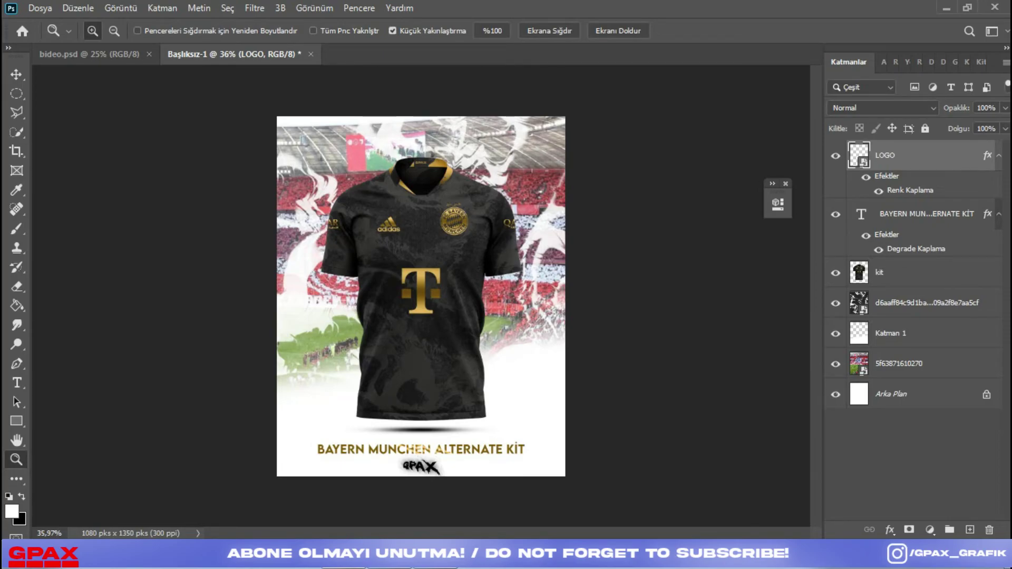
Step: Shift the stadium photo slightly up and to the right behind the shirt
left_click(899, 363)
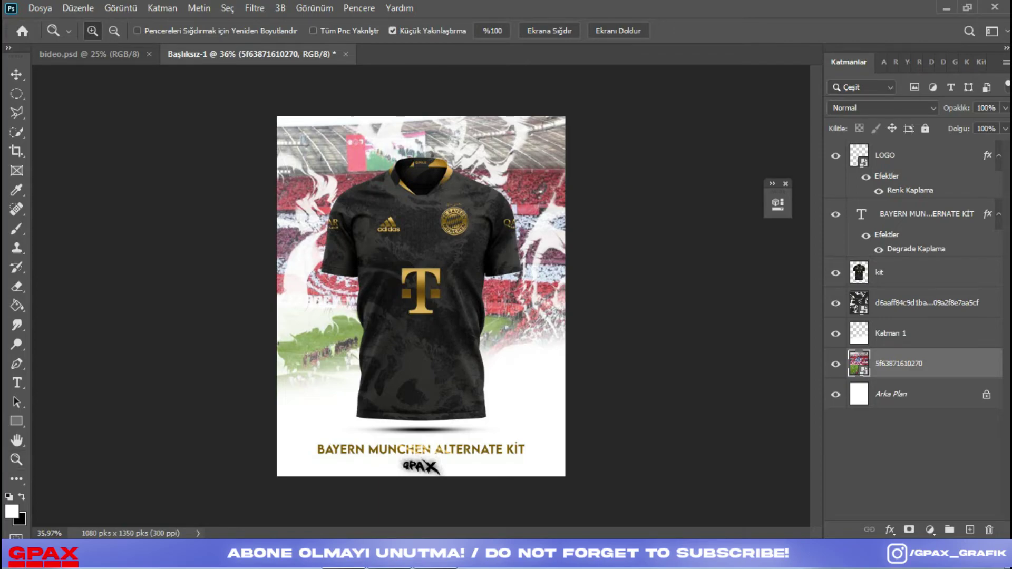
key("ctrl+t")
left_click_drag(520, 264, 534, 248)
key("Return")
key("z")
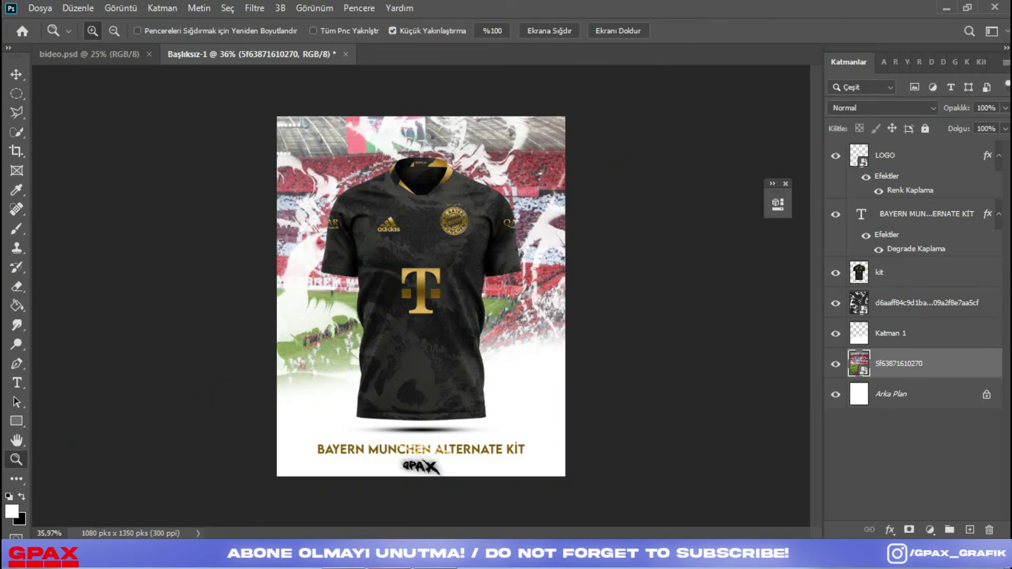